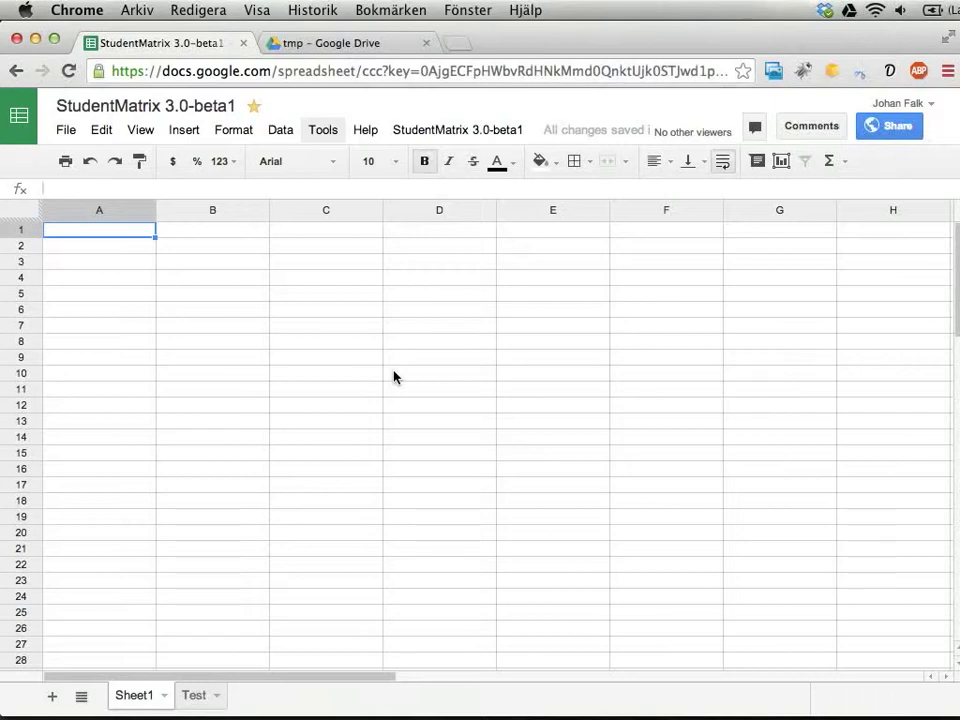
- Open a new Chrome tab beside the StudentMatrix 3.0-beta1 spreadsheet
key("super+t")
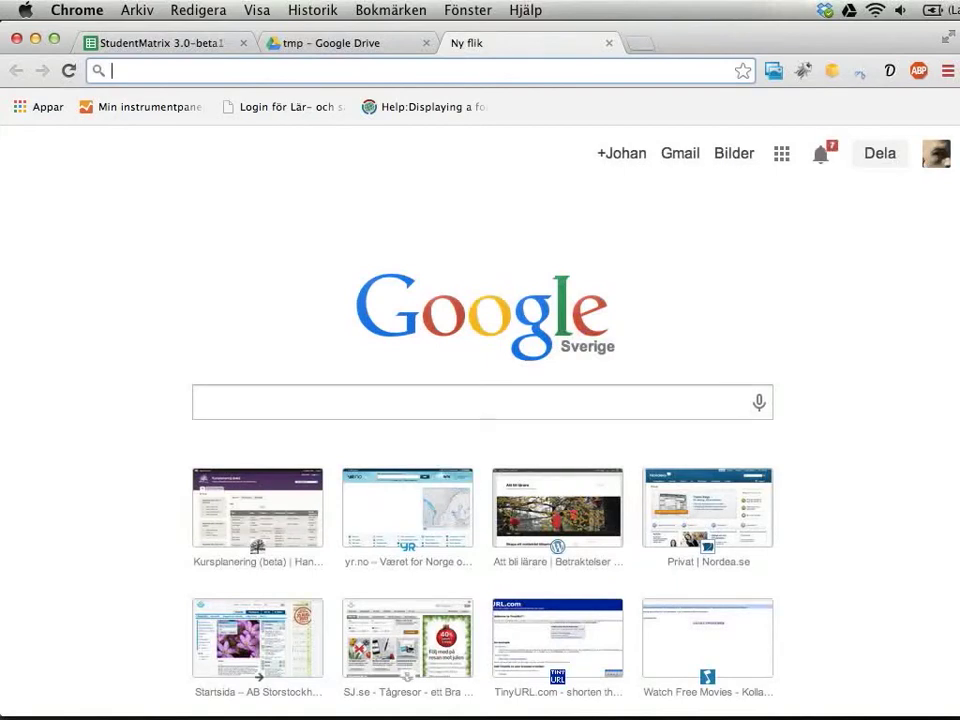
- Load tinyurl.com/studentmatrix-3-0-beta1 in the new tab
type("tin")
key("Right")
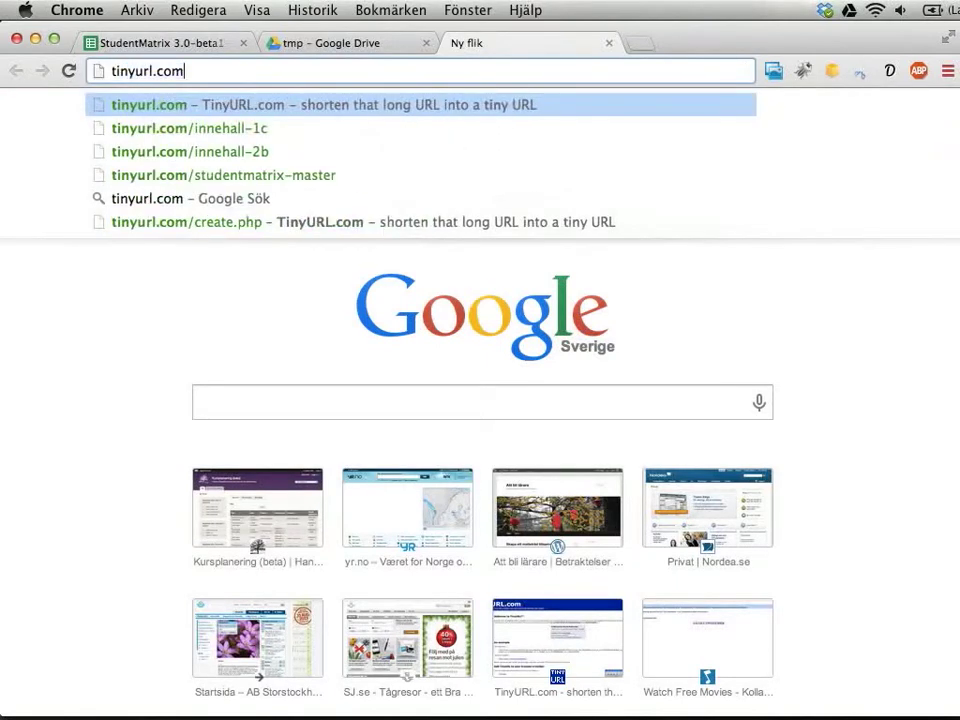
type("/studentmatrix-")
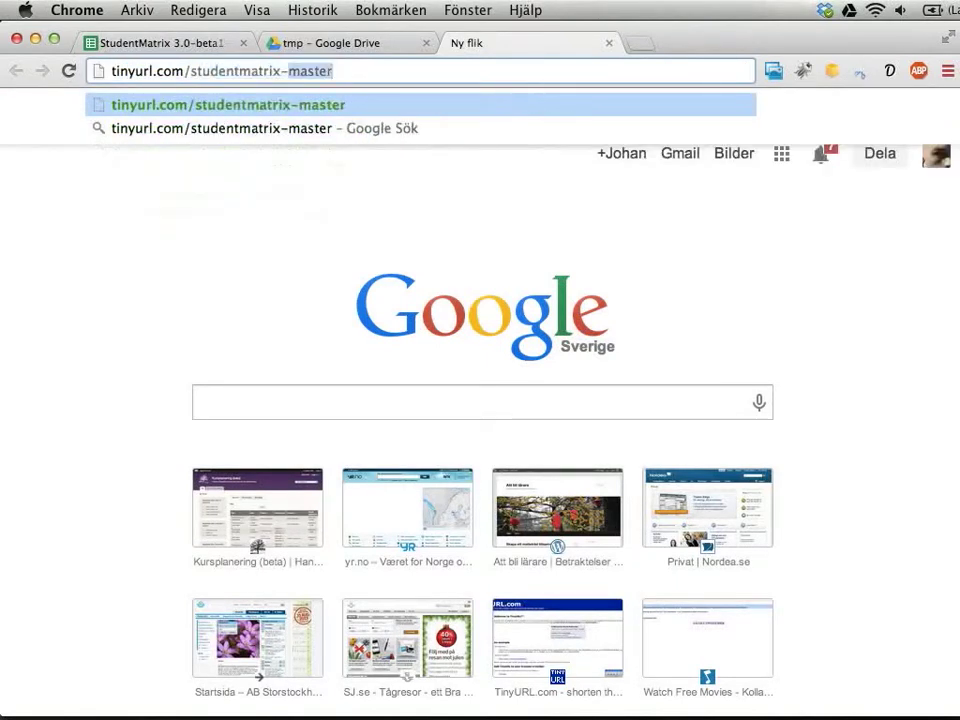
type("3-0")
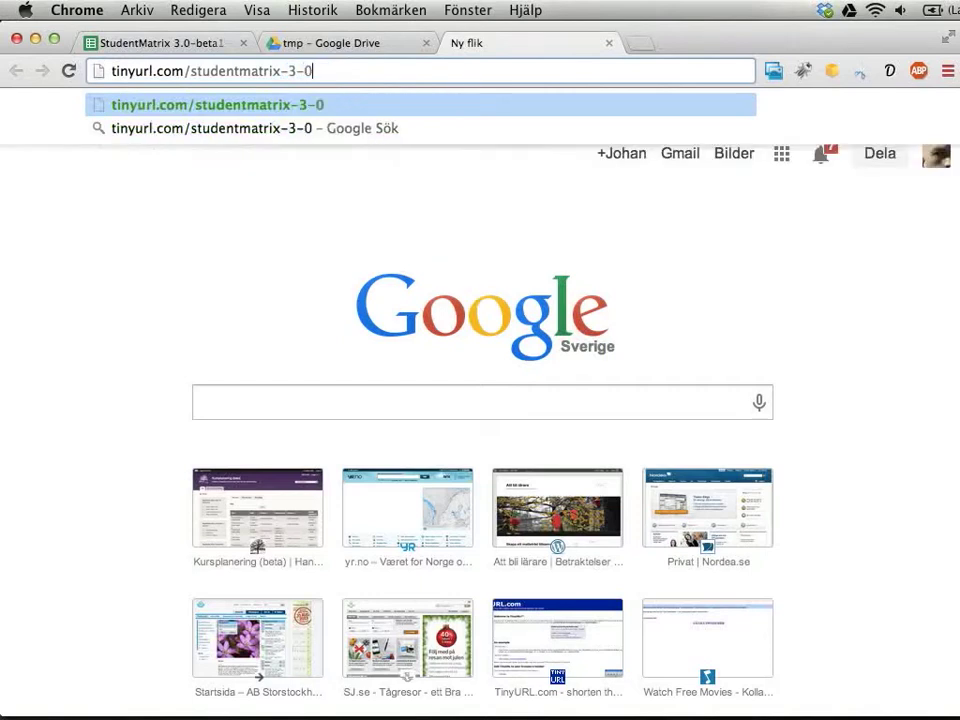
type("-beta1")
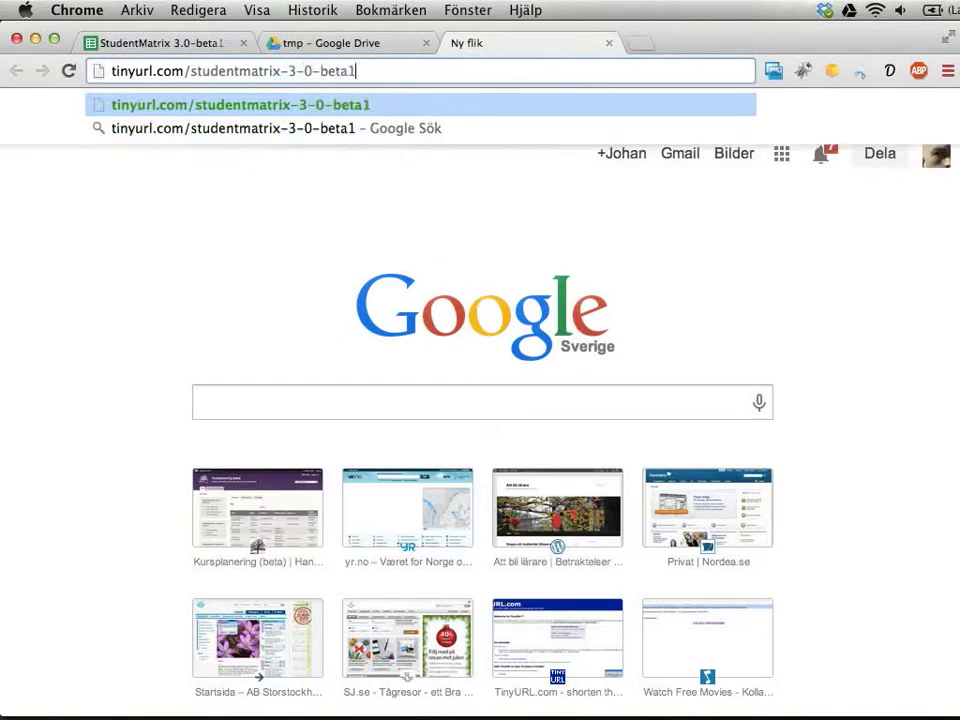
key("Return")
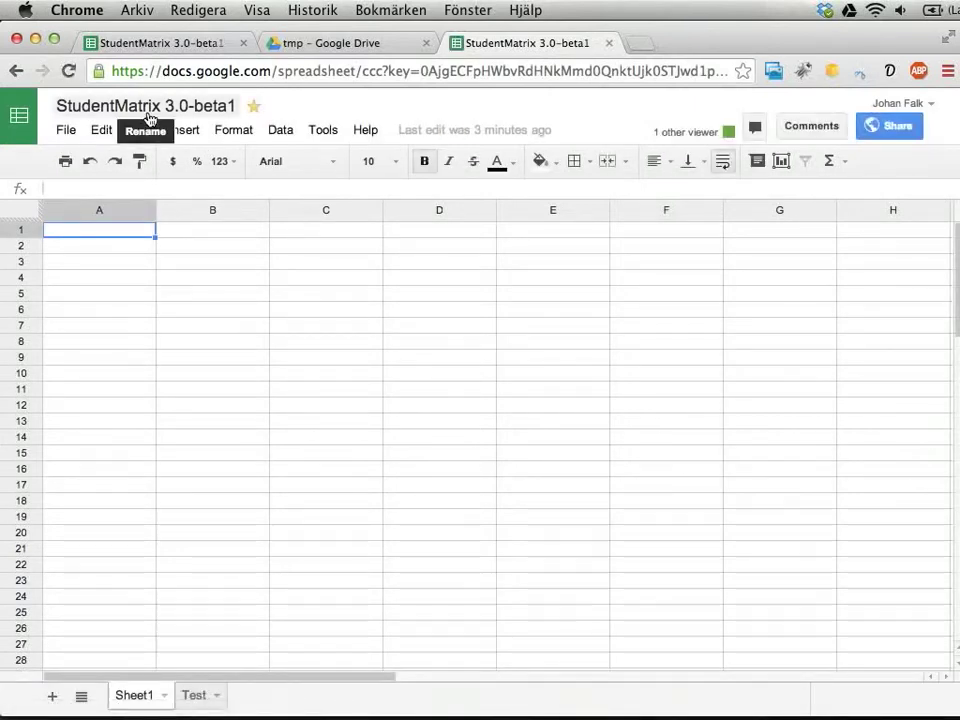
- Close the duplicate spreadsheet tab and open the StudentMatrix 3.0-beta1 add-on menu
left_click(63, 136)
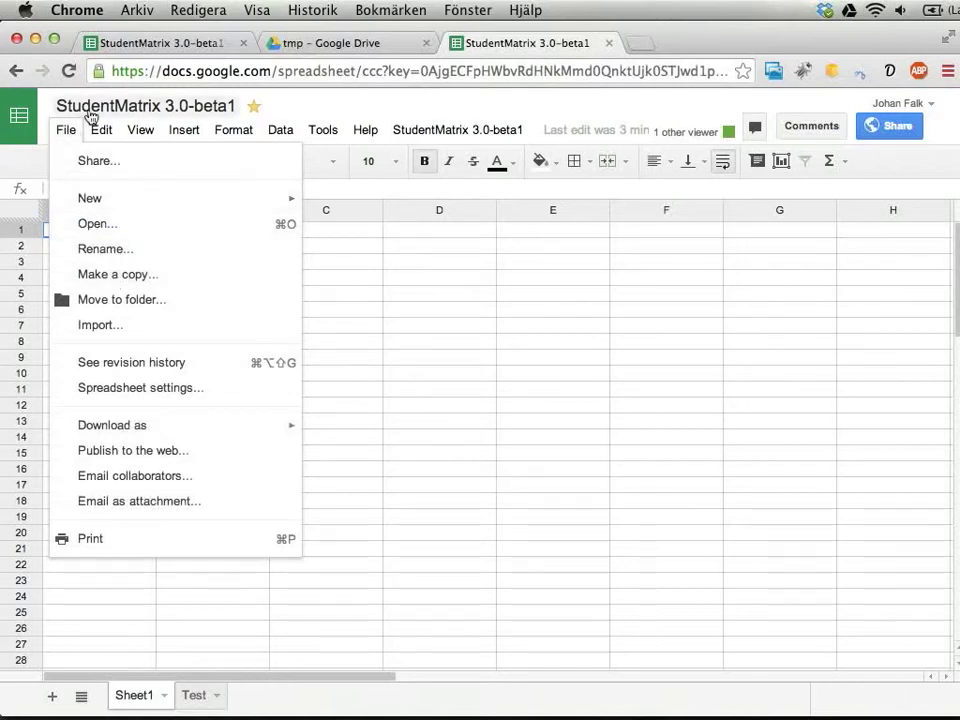
left_click(65, 131)
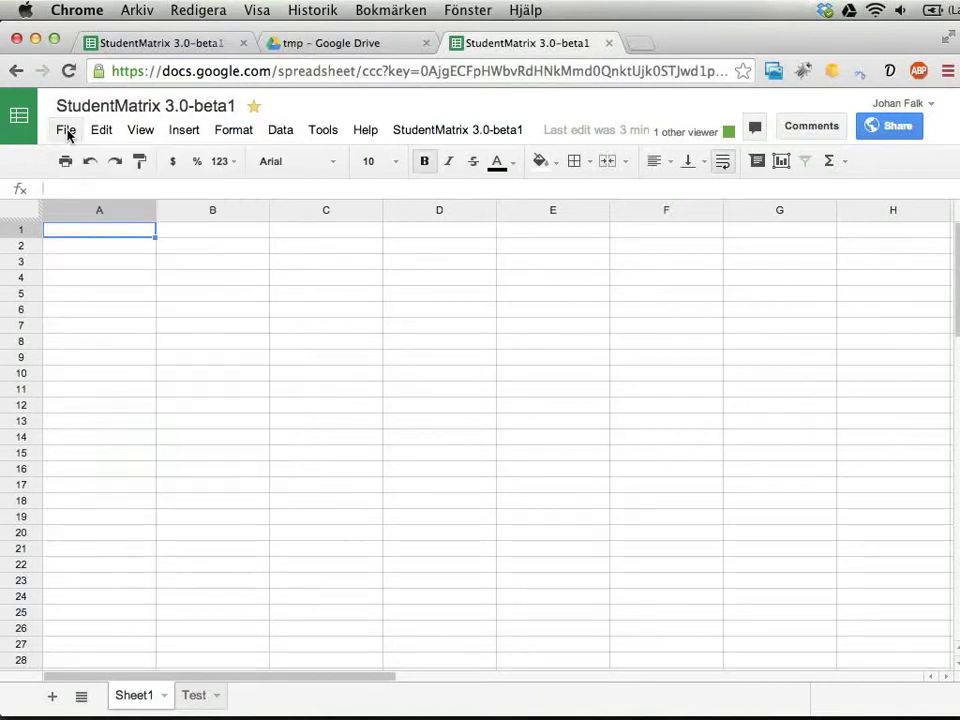
left_click(611, 46)
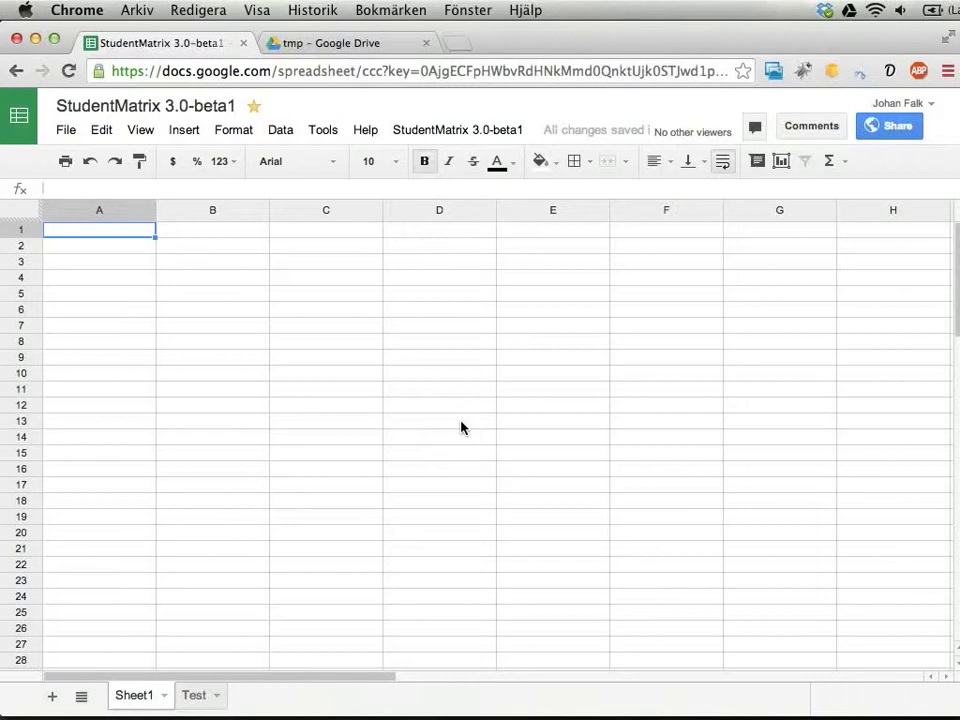
left_click(476, 133)
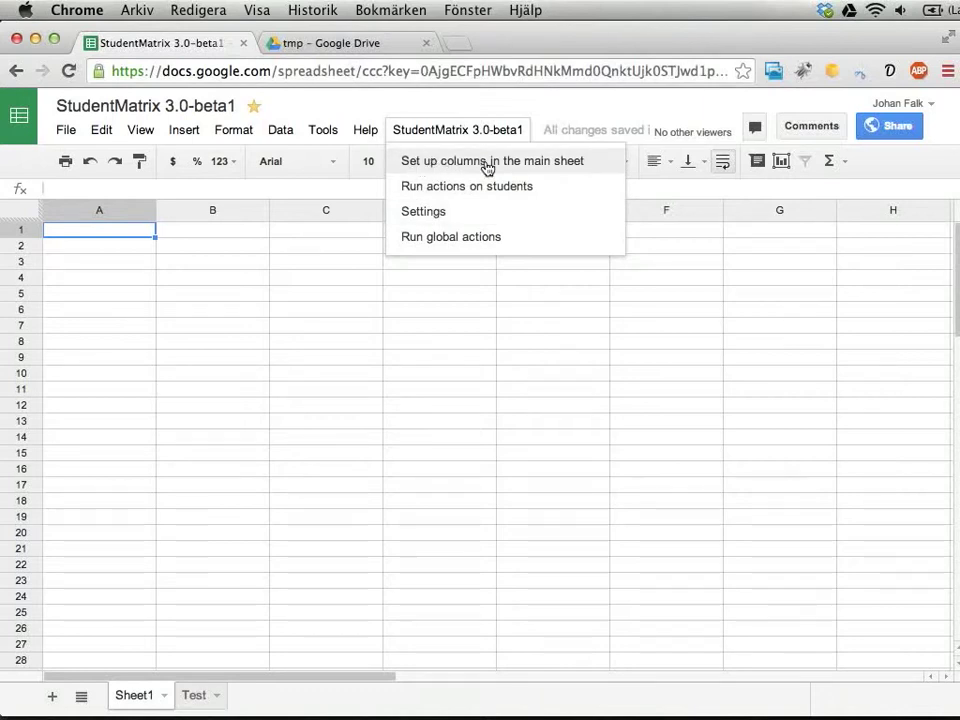
- Run 'Set up columns in the main sheet' to add the StudentMatrix headers to row 1
left_click(488, 162)
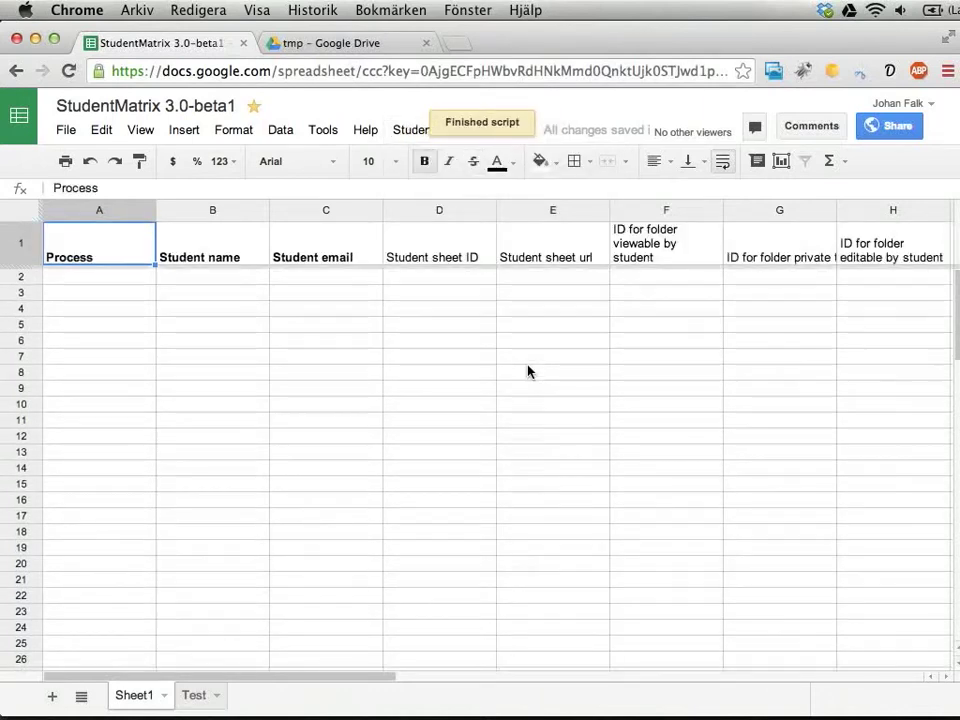
scroll(508, 245, "right", 4)
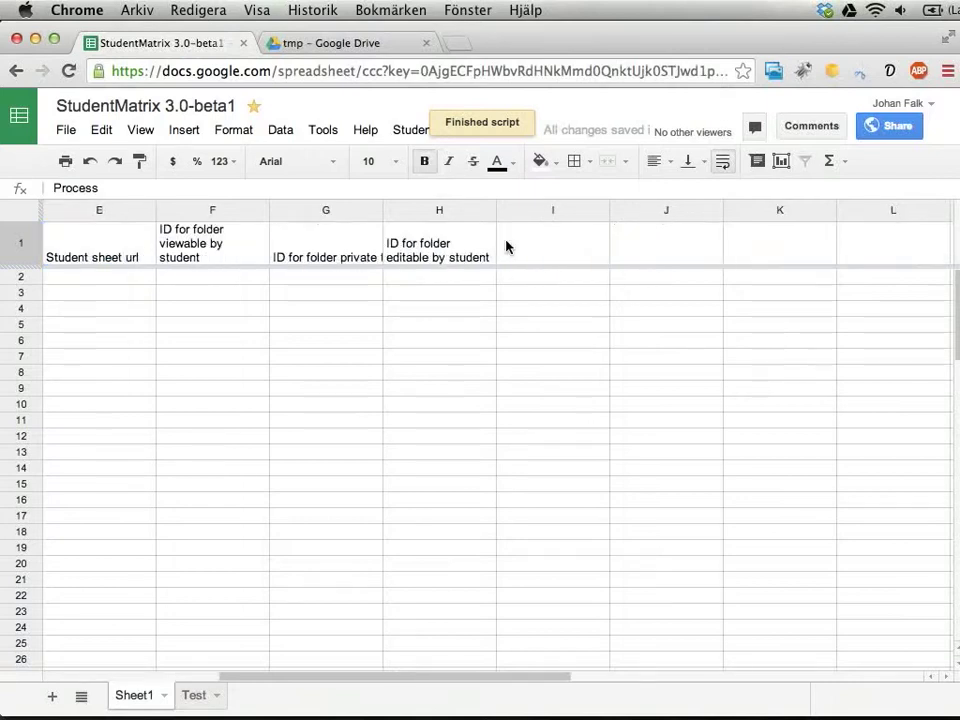
scroll(506, 246, "left", 4)
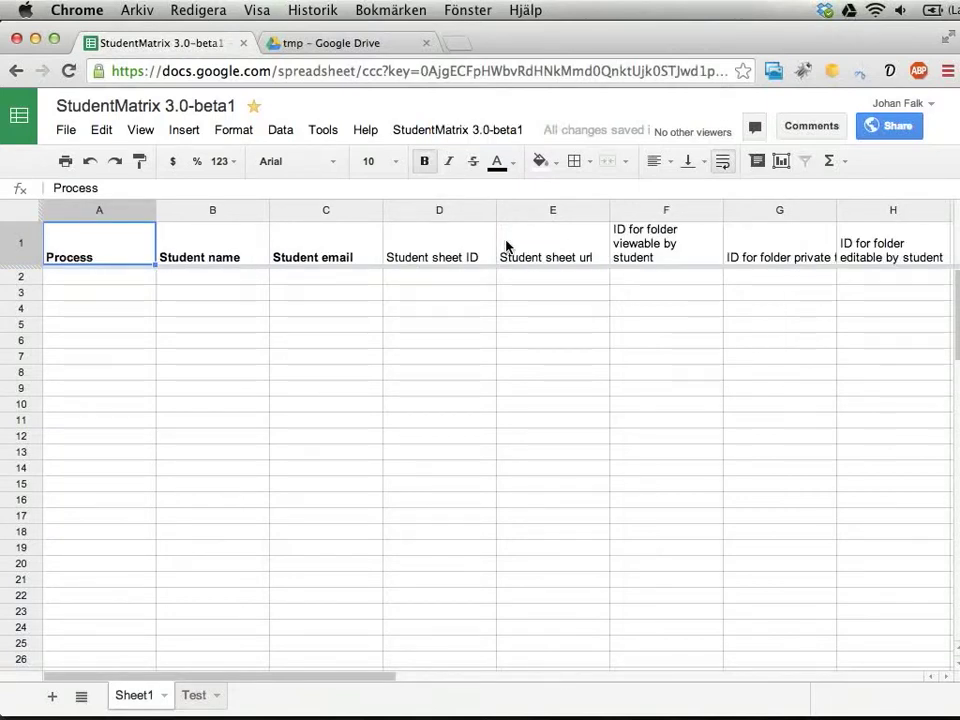
- Delete the Test sheet and select cell B2 under Student name
left_click(216, 697)
left_click(222, 448)
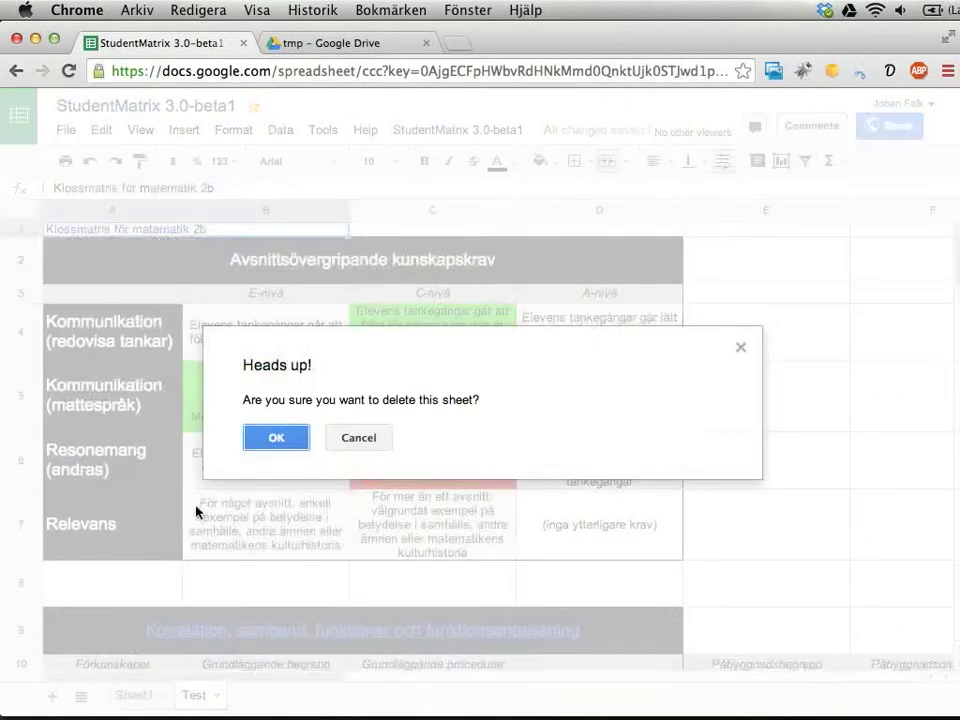
left_click(272, 440)
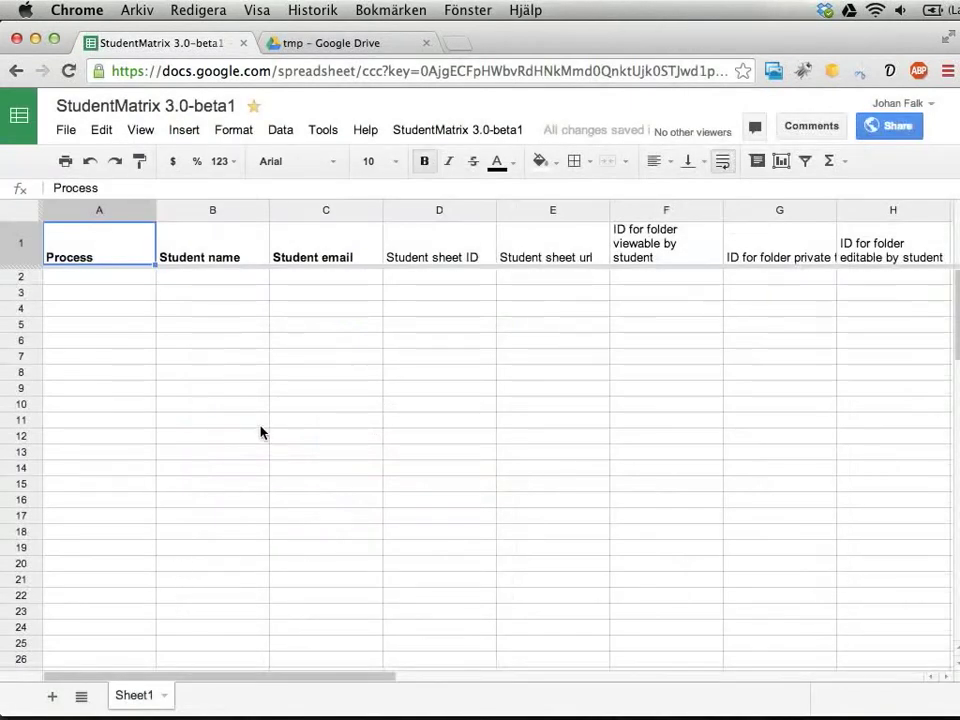
left_click(232, 278)
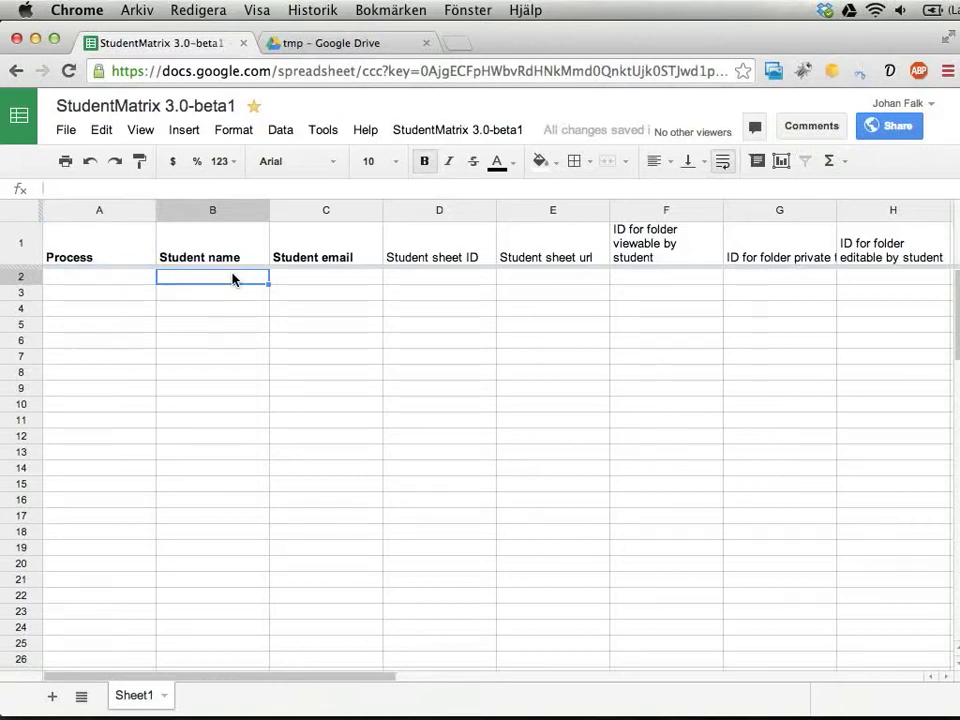
- Enter the two students' names in cells B2 and B3
key("Up")
key("Down")
key("Right")
key("Left")
type("Falk")
key("Return")
type("La")
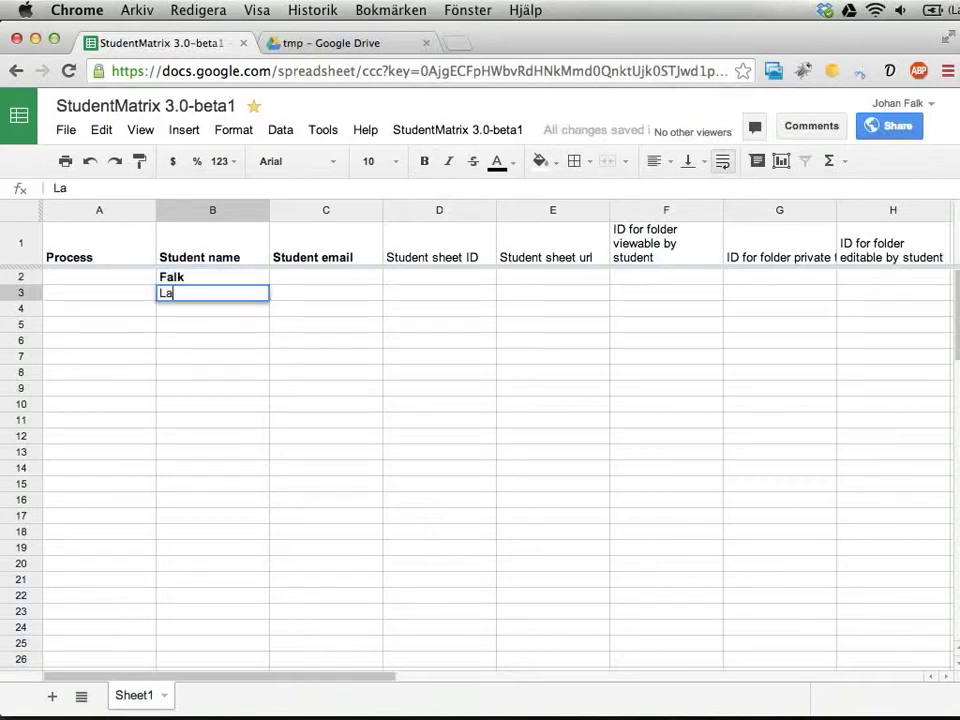
type("rs")
key("Return")
- Enter each student's e-mail address in C2 and C3, then select C2:C3
key("Up")
key("Right")
key("Up")
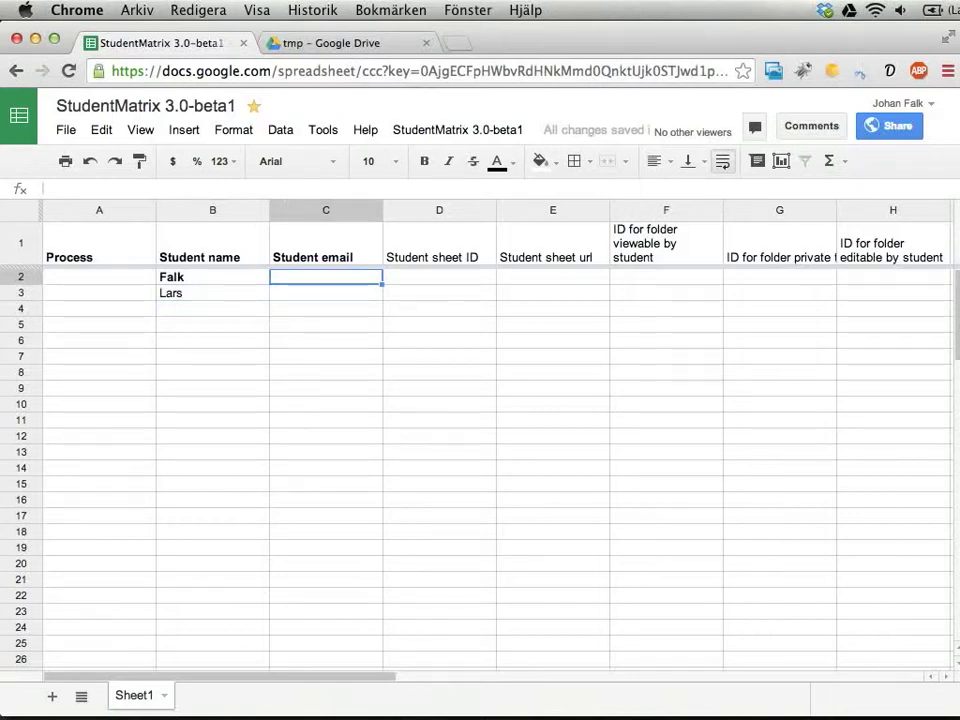
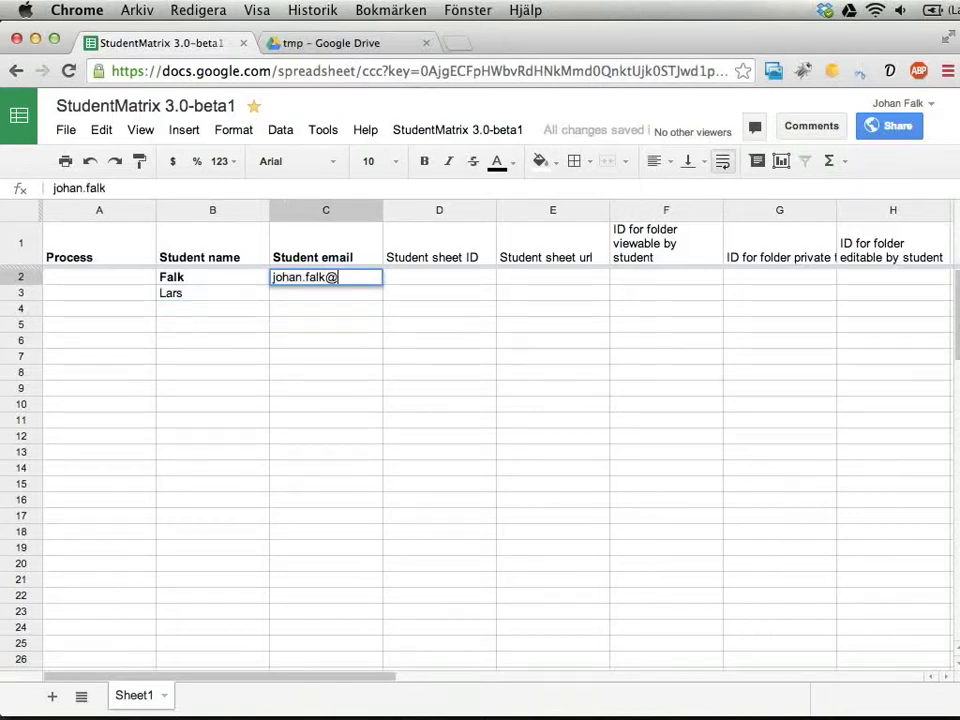
key("Return")
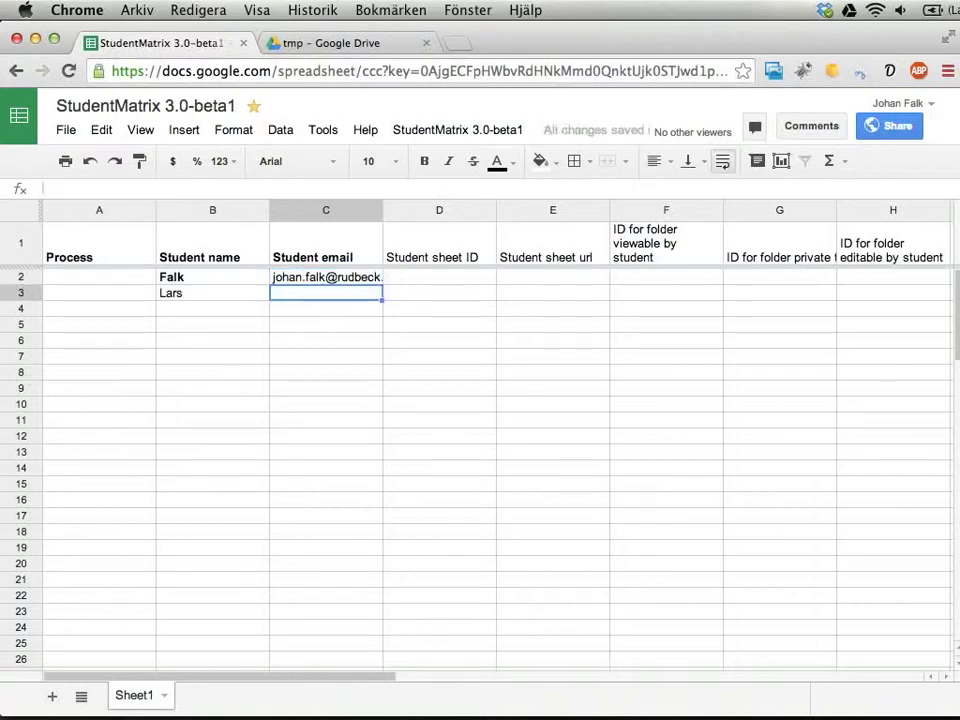
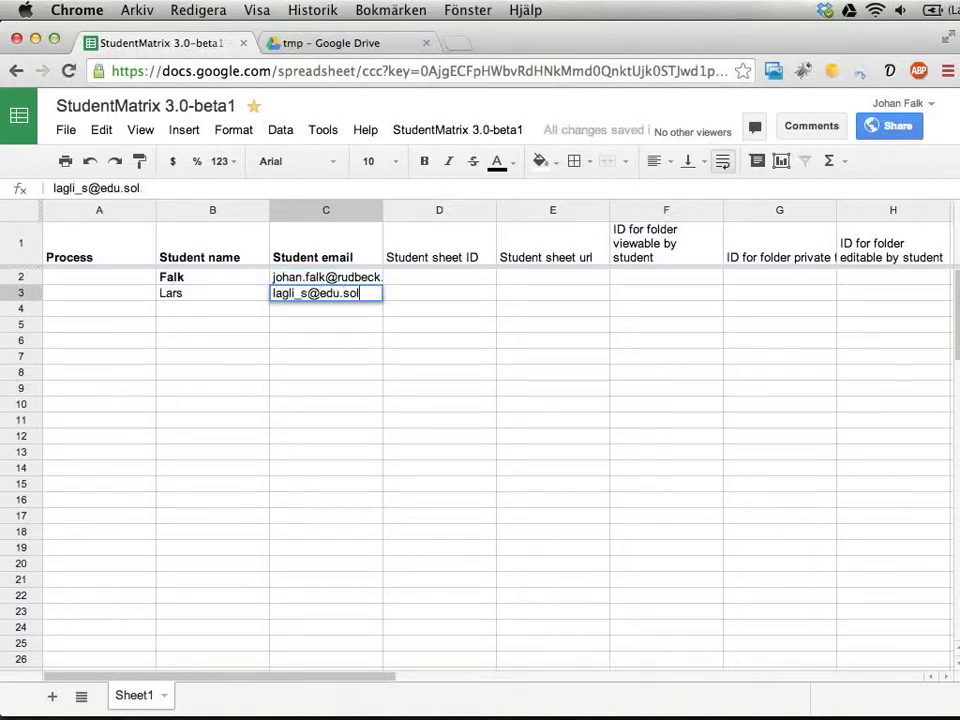
key("Return")
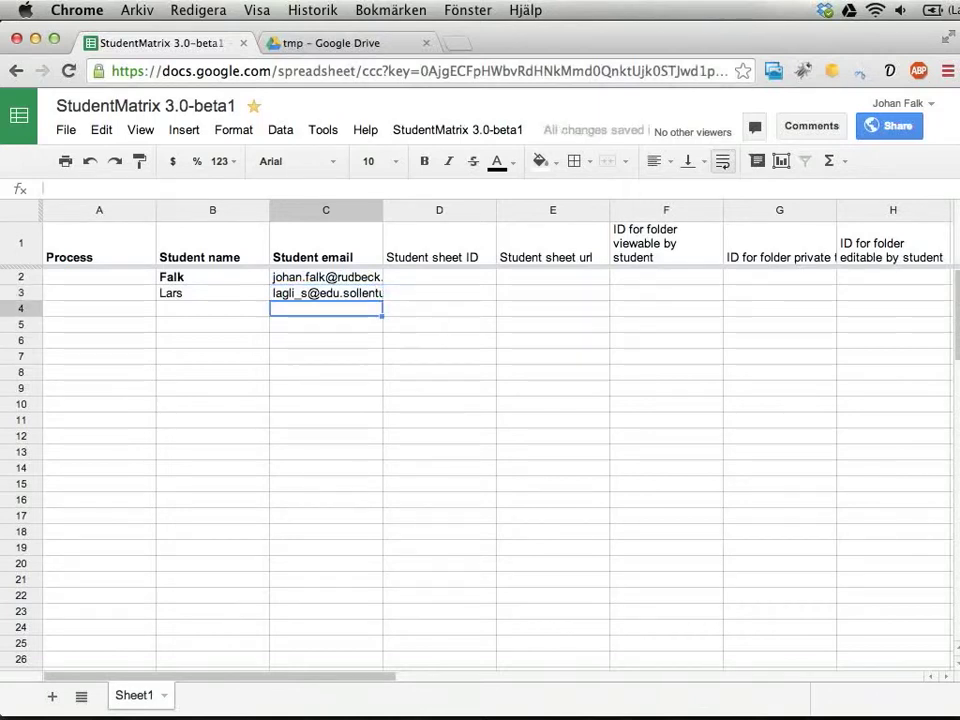
left_click_drag(281, 277, 283, 298)
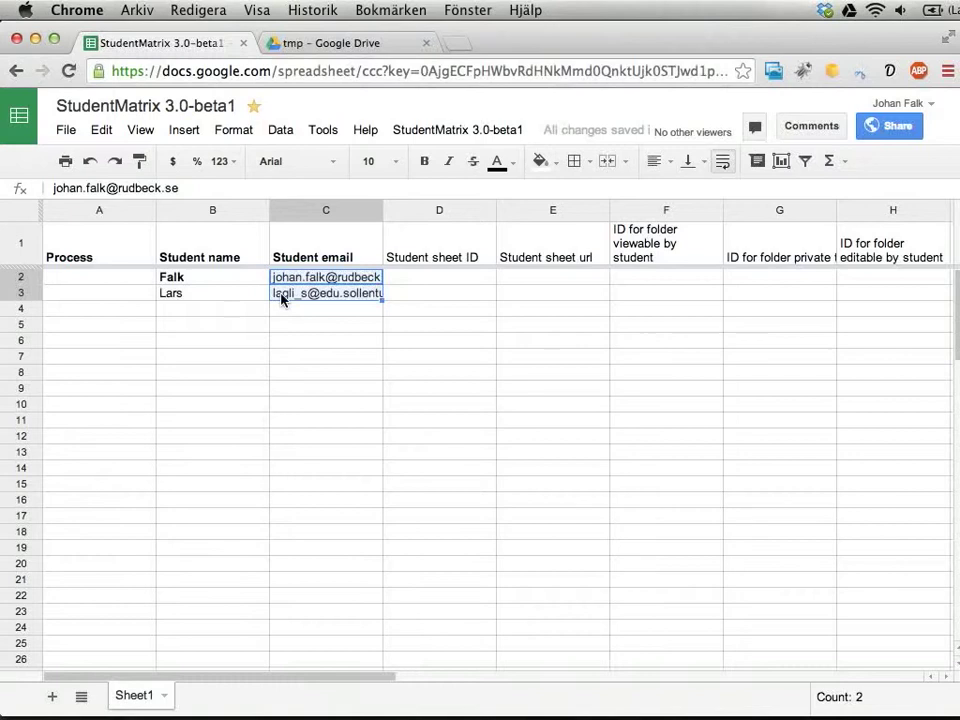
- Open the StudentMatrix settings and save the 'Updating student sheets' group
left_click(412, 296)
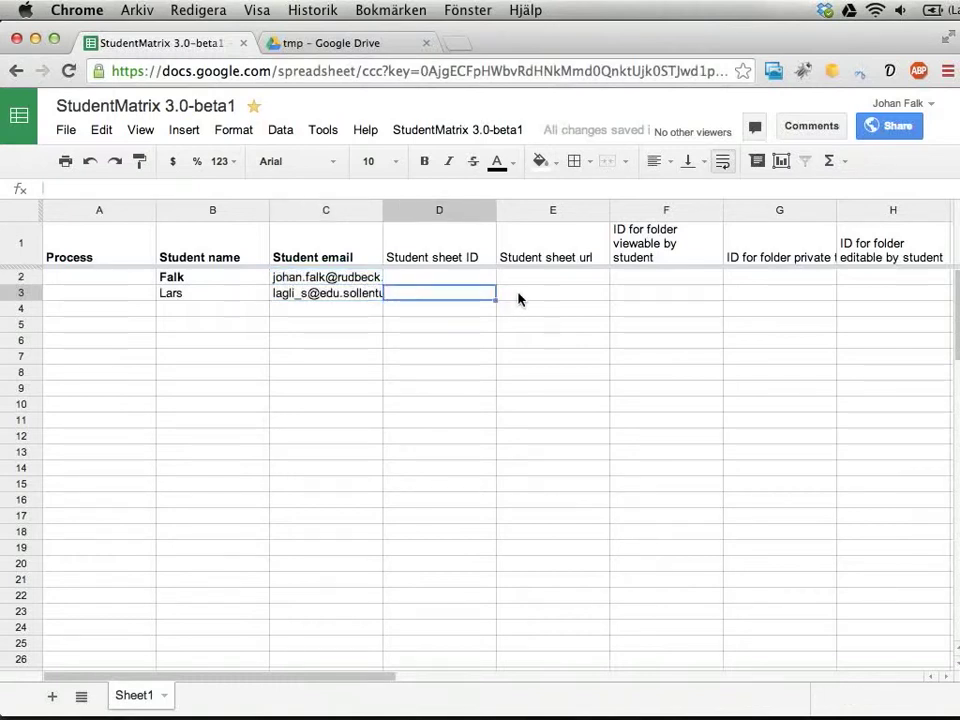
left_click(481, 135)
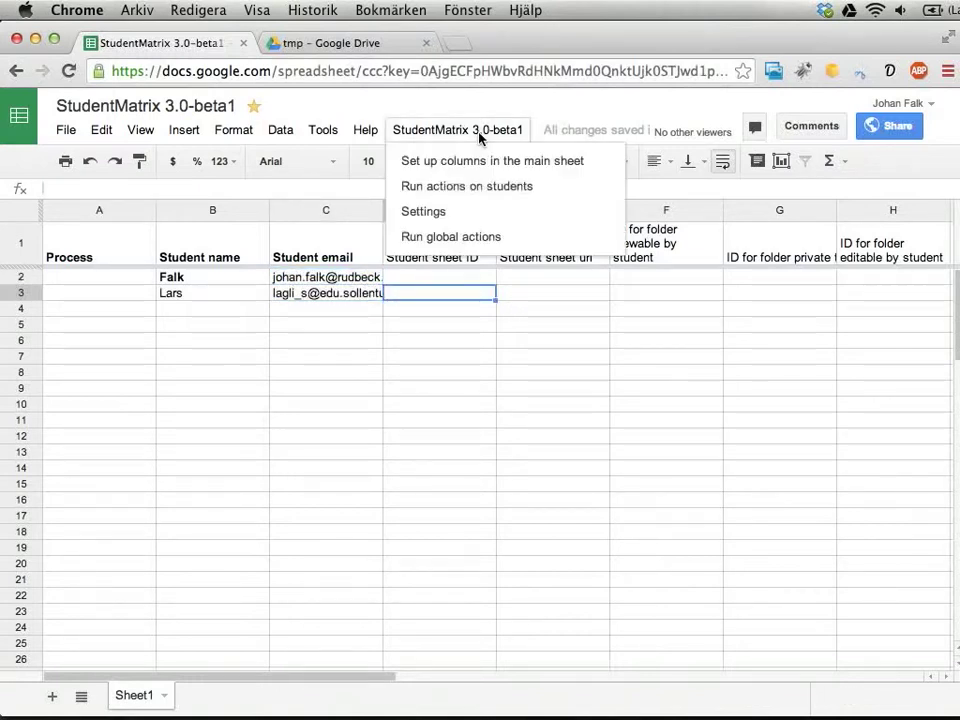
left_click(423, 216)
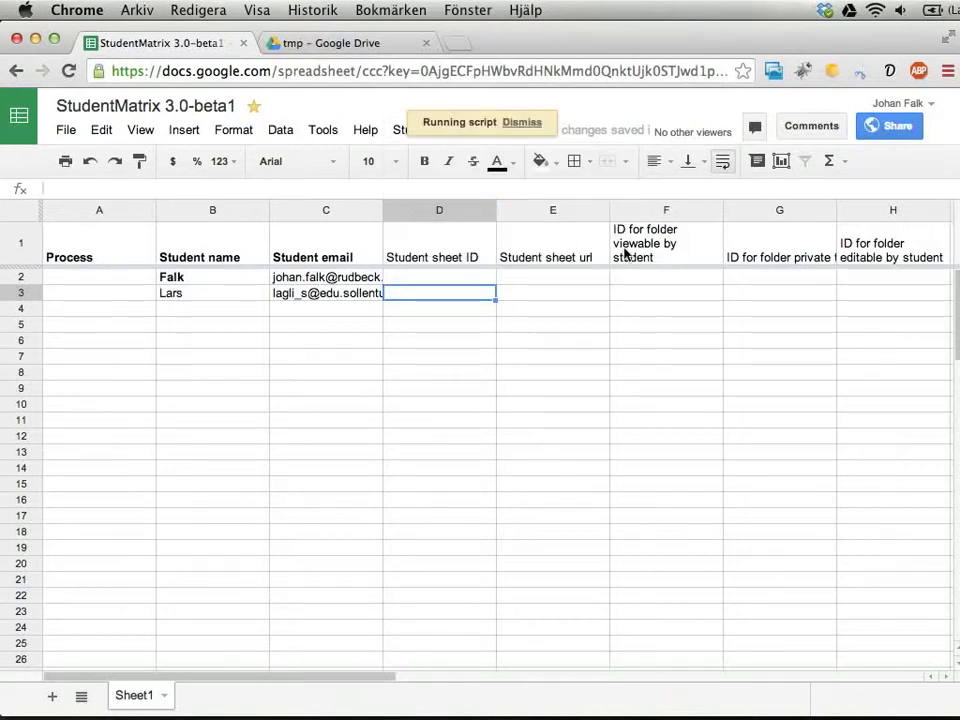
left_click(381, 289)
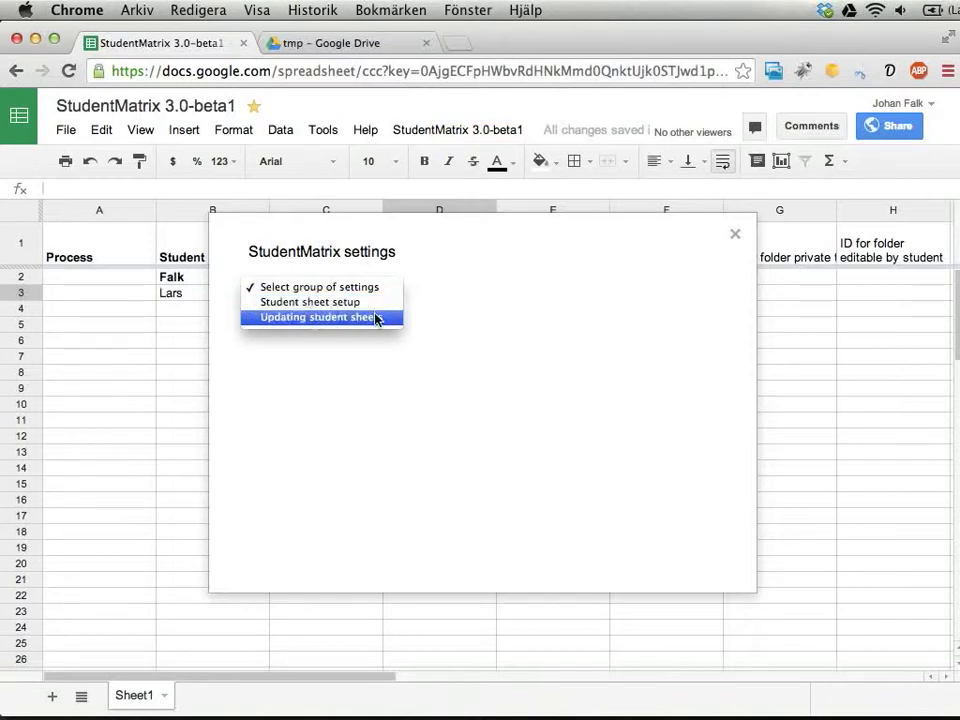
left_click(377, 317)
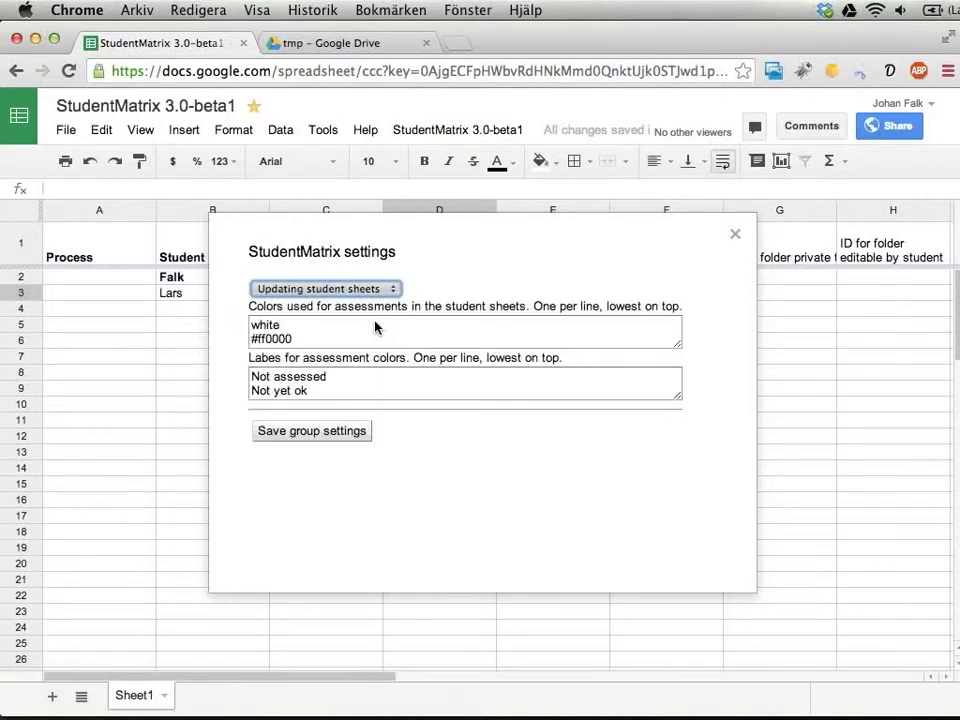
left_click(307, 436)
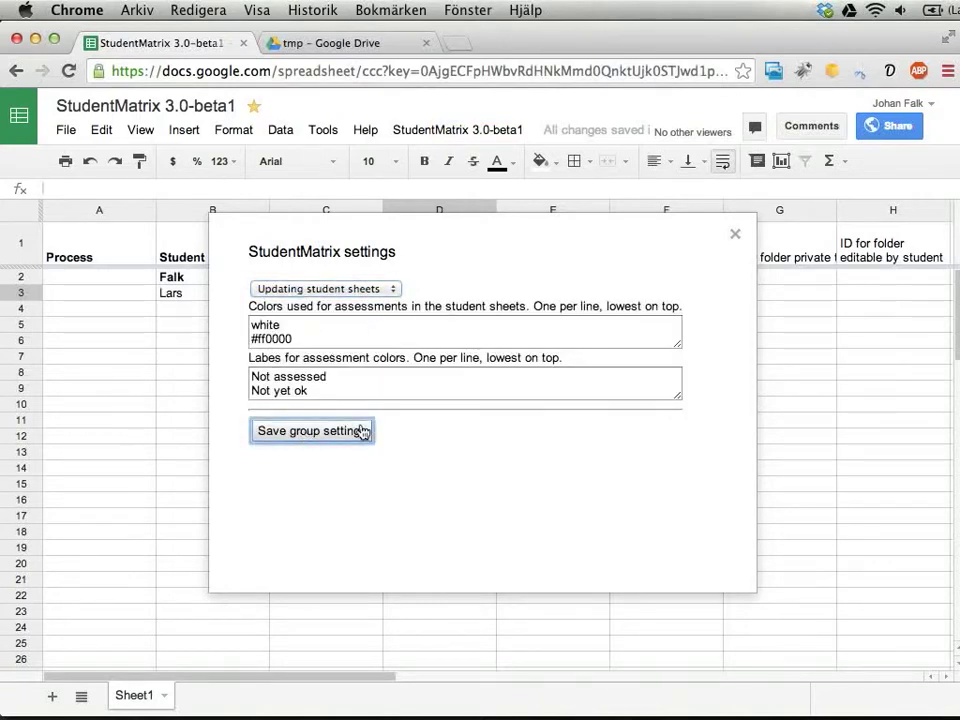
- Switch the settings group dropdown to 'Student sheet setup'
left_click(390, 289)
left_click(382, 273)
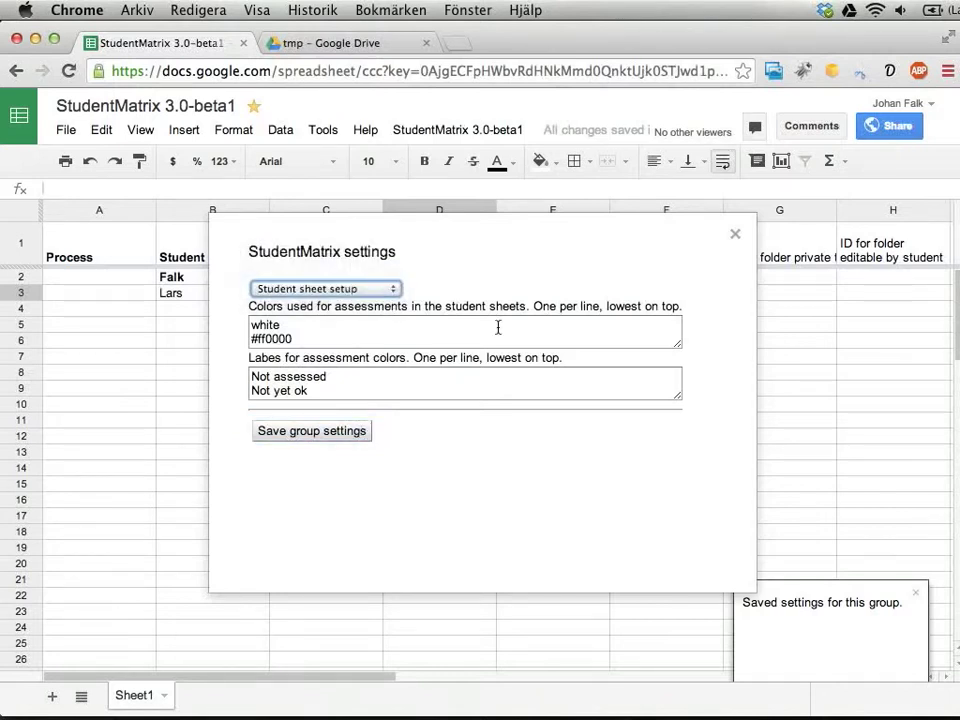
left_click(390, 287)
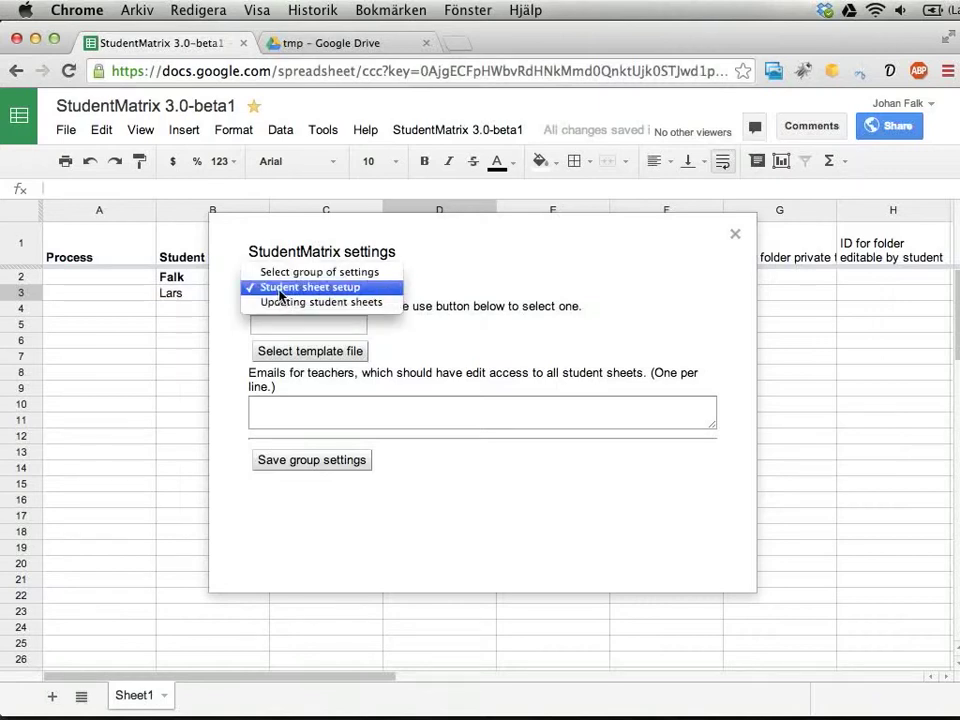
left_click(431, 296)
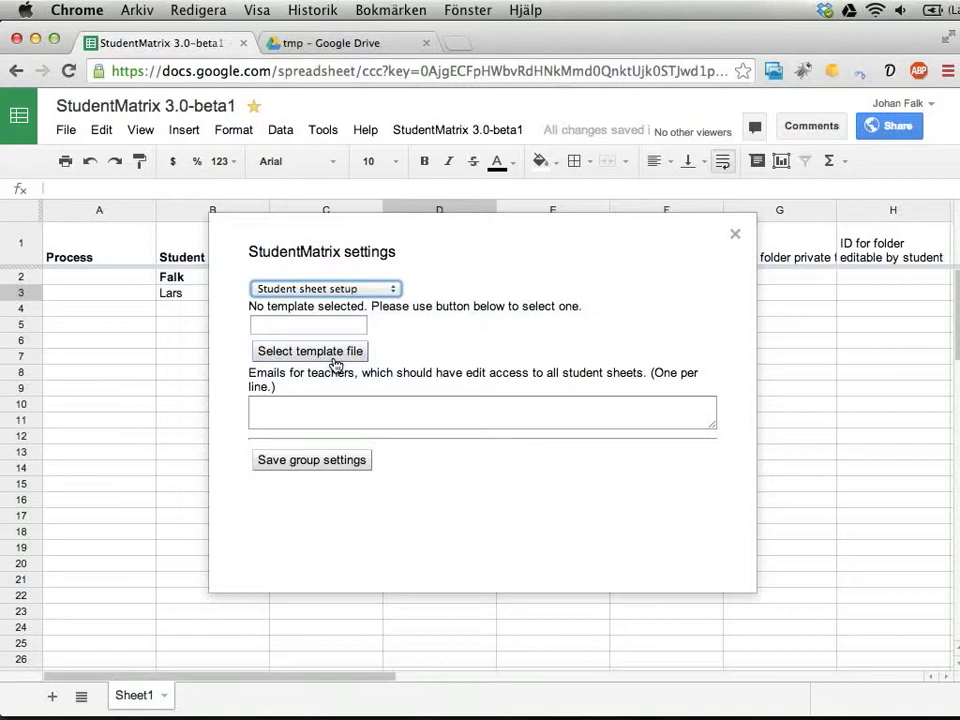
- Choose the Dec 9 'Matris med centralt innehåll…' spreadsheet as the matrix template file
left_click(334, 358)
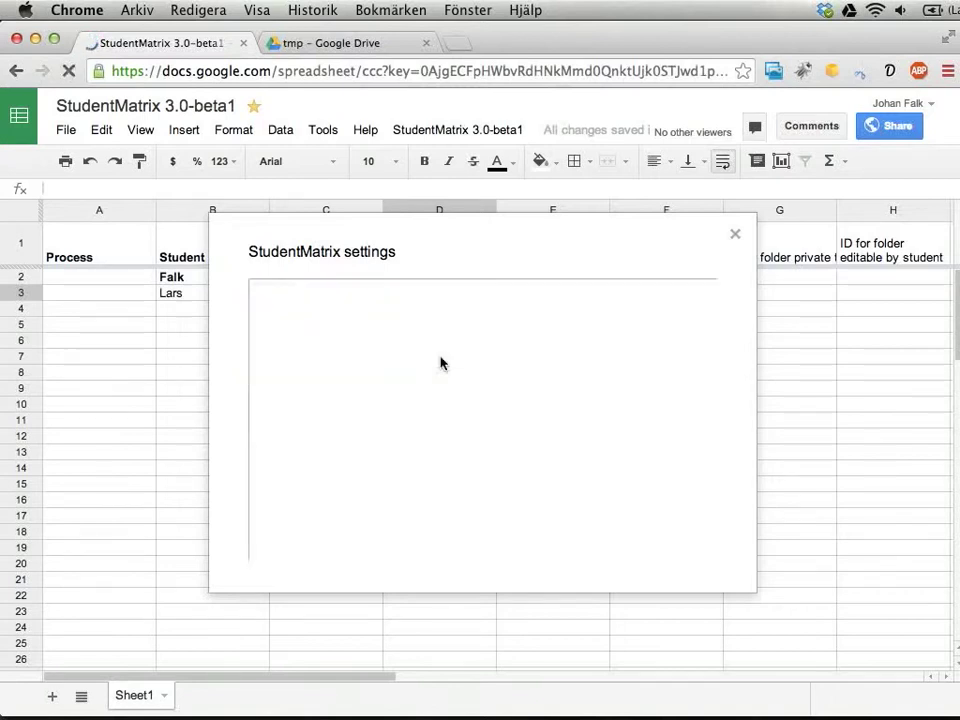
scroll(555, 446, "down", 5)
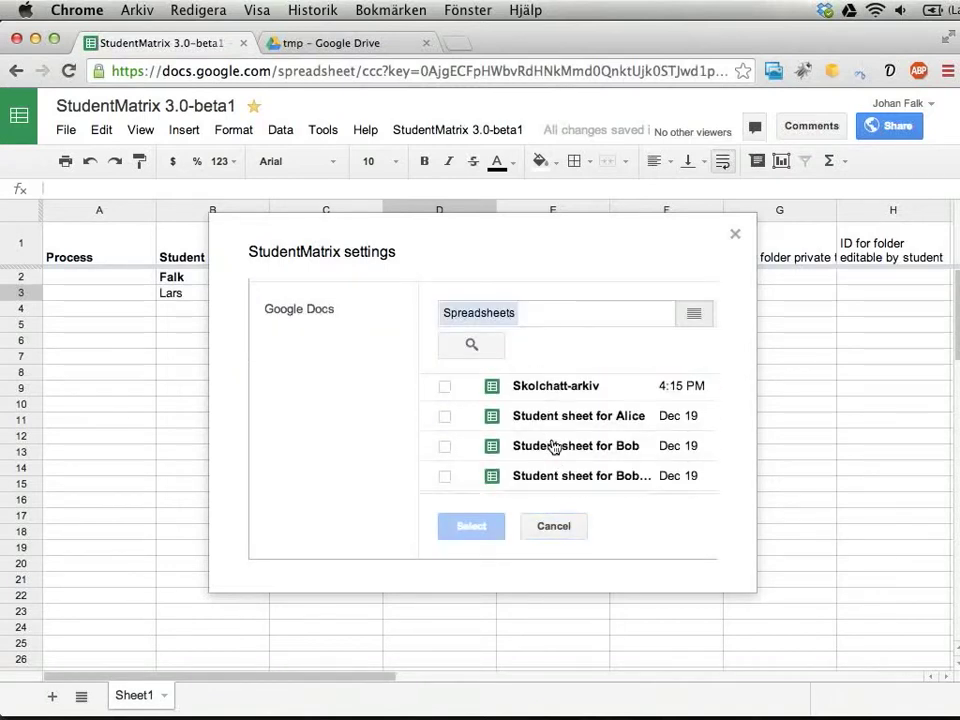
scroll(555, 446, "up", 5)
scroll(555, 446, "down", 3)
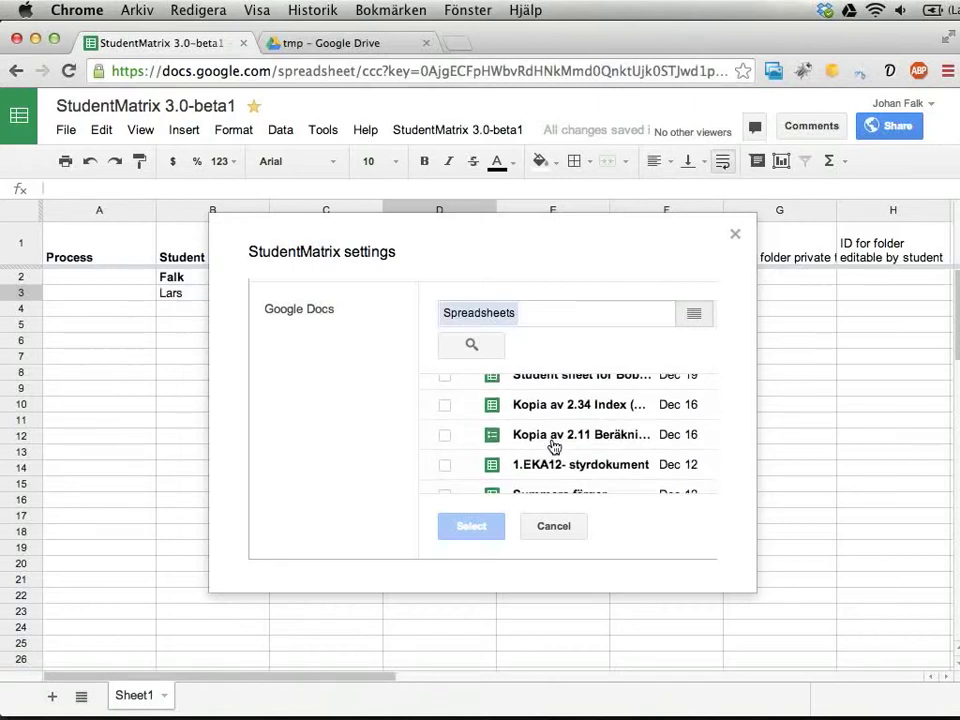
scroll(553, 446, "down", 4)
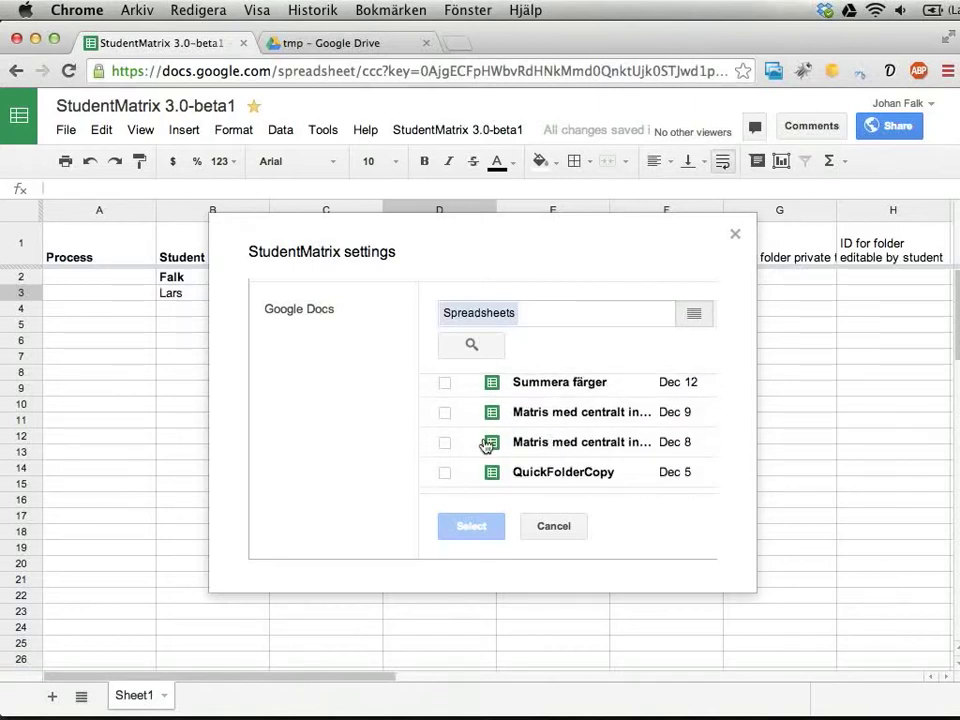
left_click(445, 414)
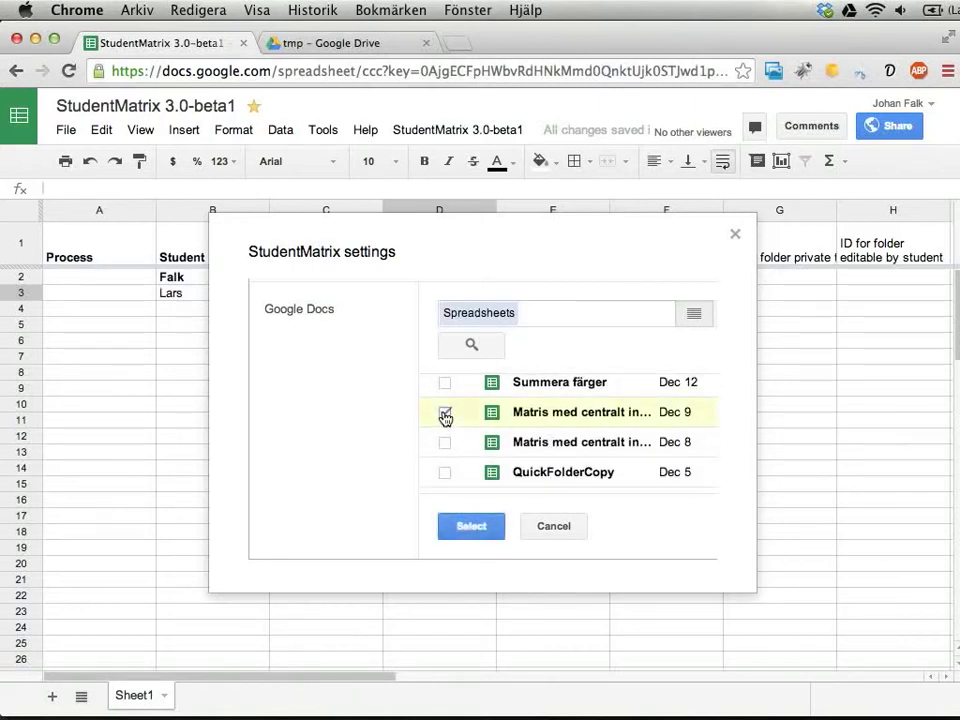
left_click(470, 526)
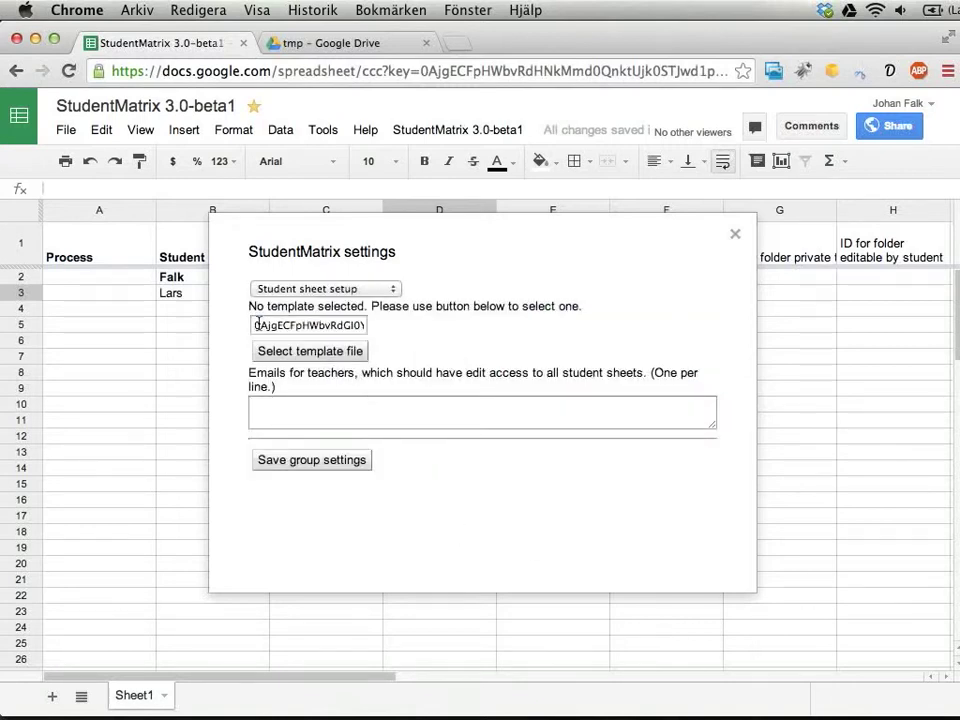
- Save the Student sheet setup settings and reload the group to confirm the template
left_click_drag(259, 325, 388, 327)
left_click(303, 462)
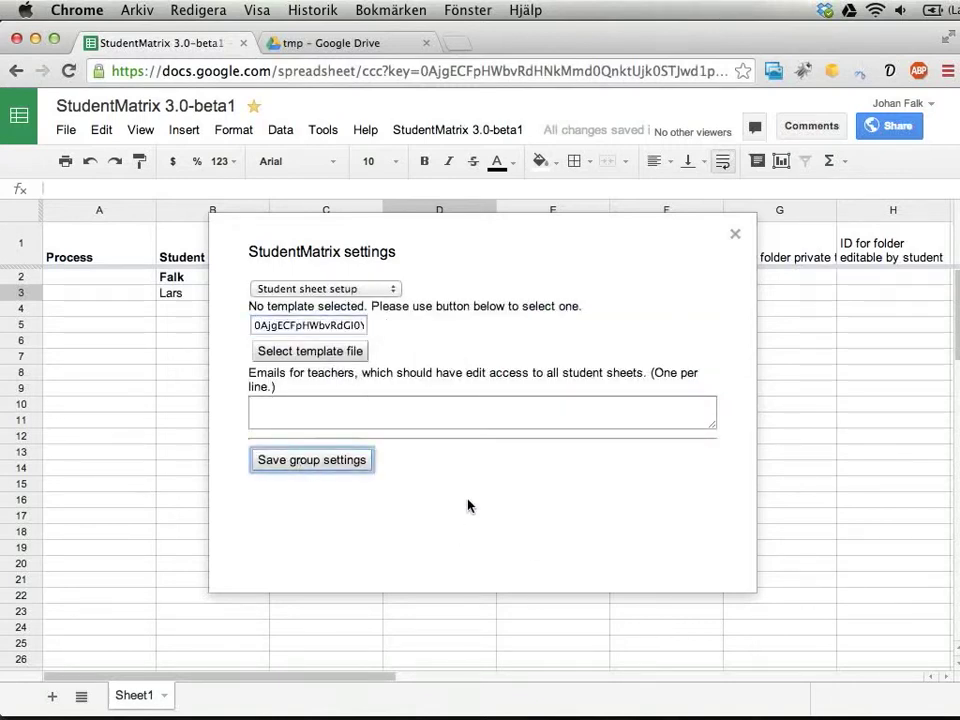
left_click(387, 294)
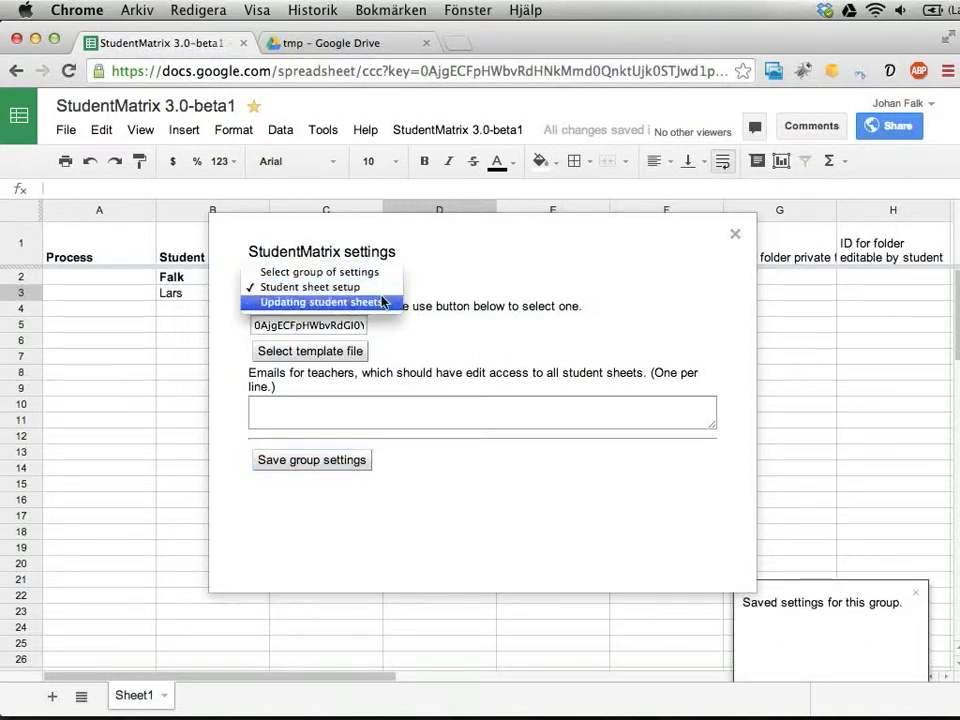
left_click(380, 280)
left_click(381, 287)
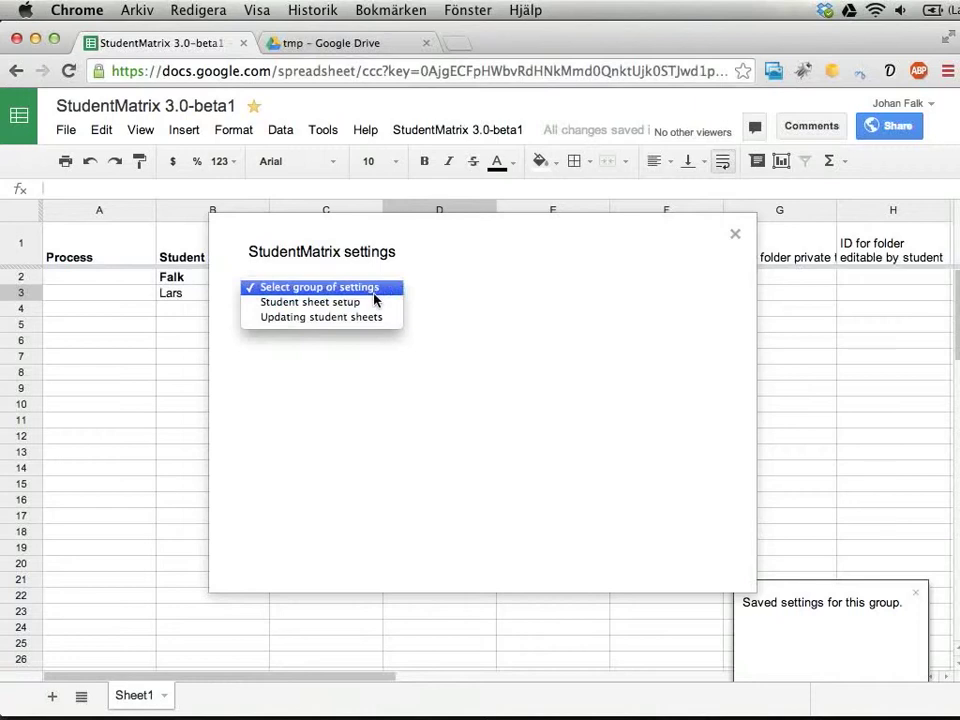
left_click(377, 301)
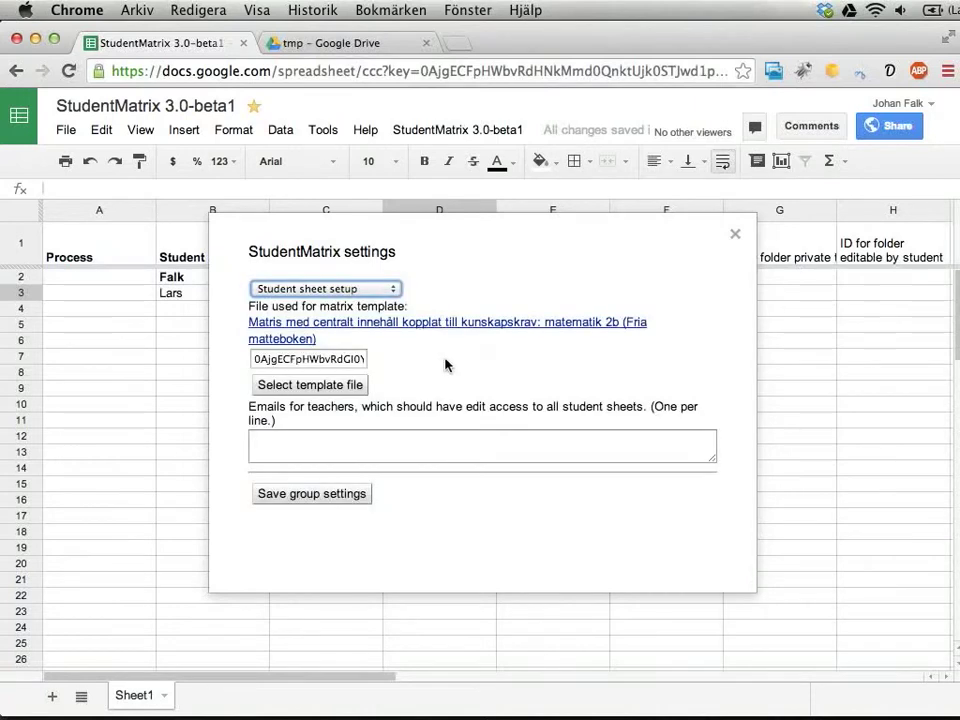
left_click(333, 330)
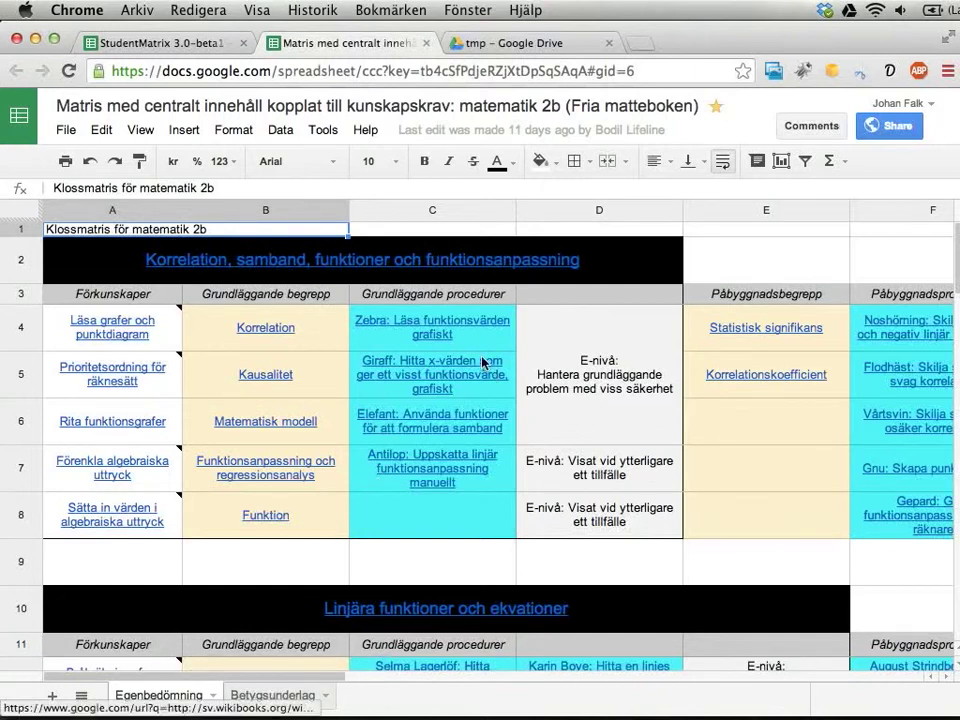
left_click(428, 43)
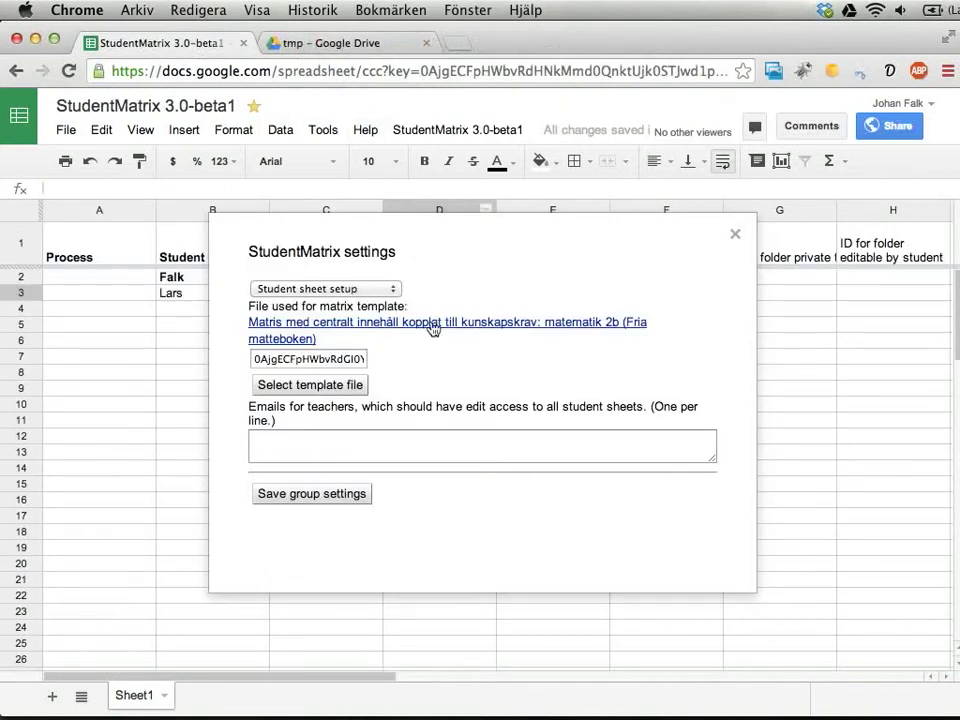
- Close the StudentMatrix settings dialog and open the StudentMatrix 3.0-beta1 menu
left_click(735, 235)
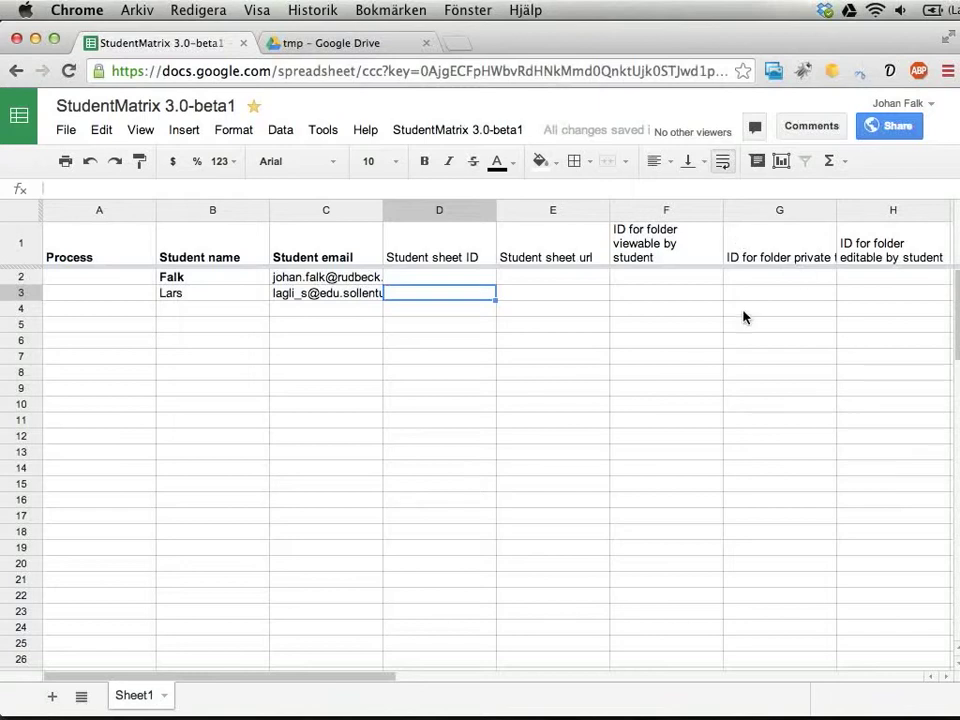
left_click(451, 133)
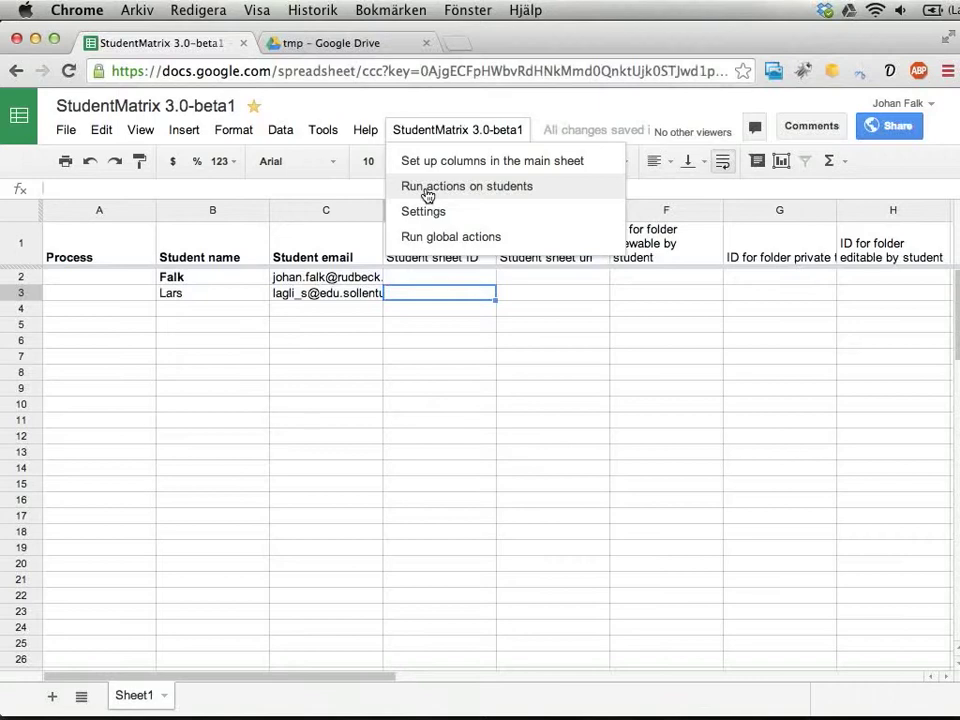
- Run 'Create student sheets from matrix template' for all students
left_click(427, 190)
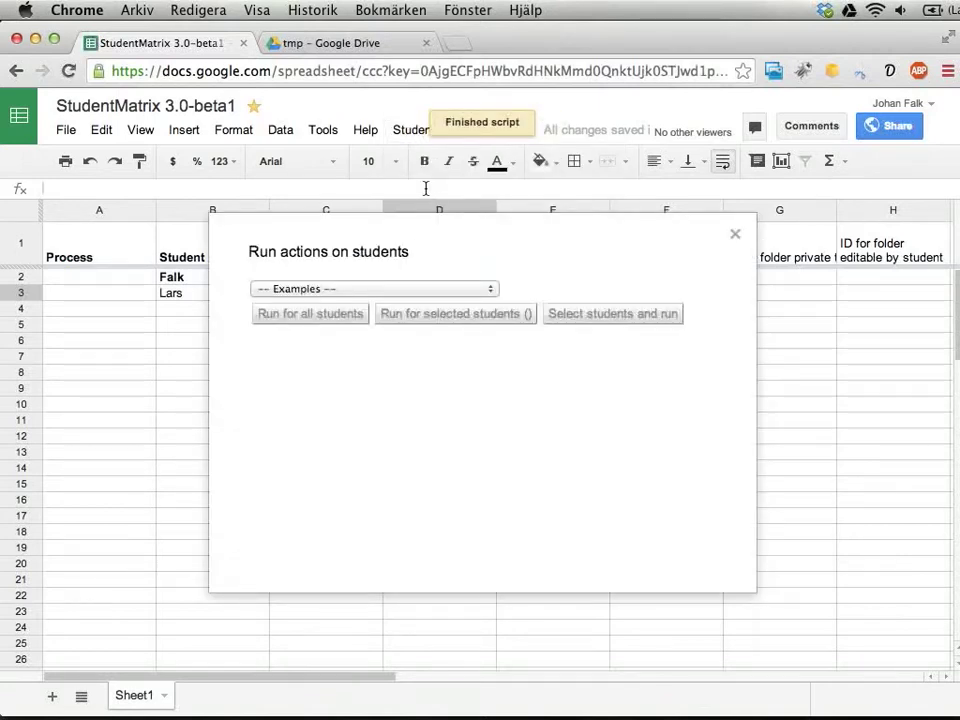
left_click(390, 289)
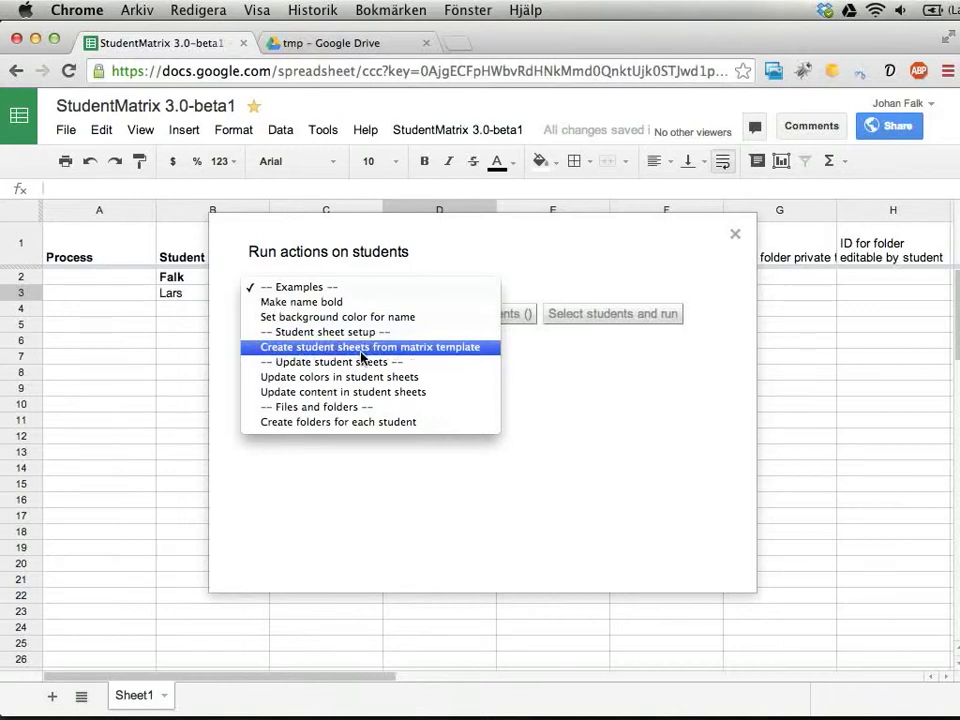
left_click(362, 350)
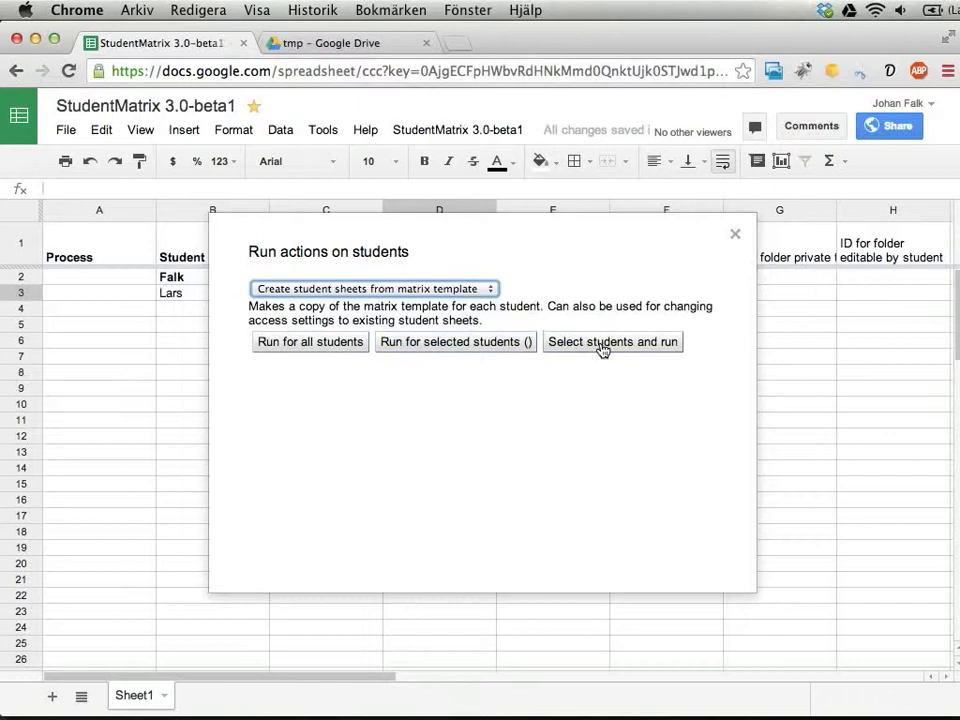
left_click(343, 345)
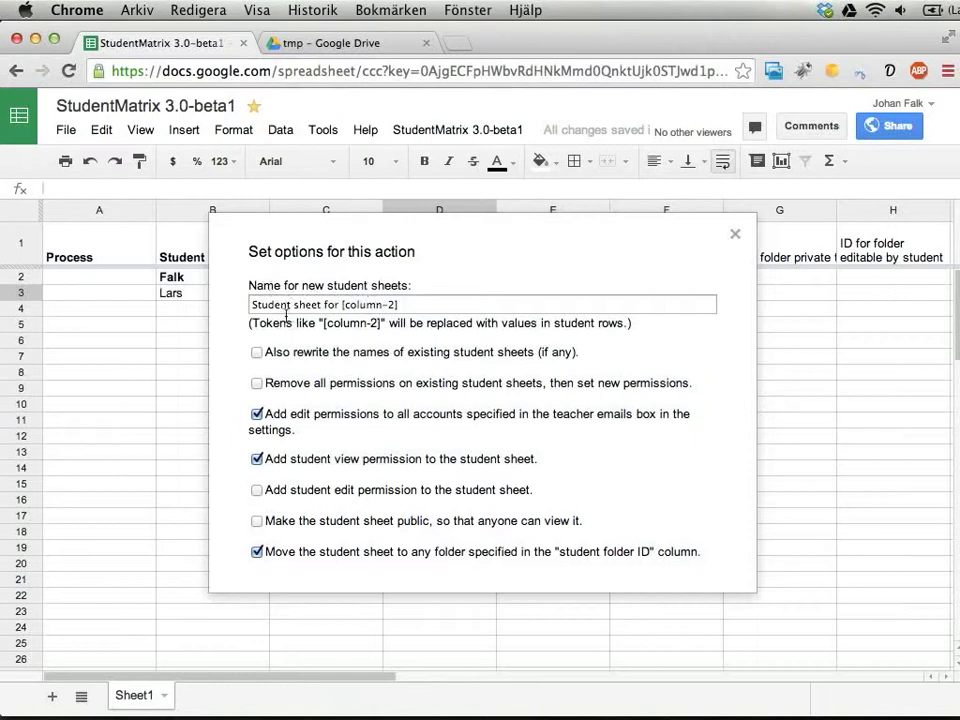
- Uncheck 'Also rewrite the names' for existing student sheets
scroll(365, 397, "down", 2)
scroll(365, 397, "down", 2)
scroll(365, 397, "up", 3)
scroll(365, 397, "down", 3)
scroll(364, 399, "up", 3)
left_click_drag(311, 257, 365, 369)
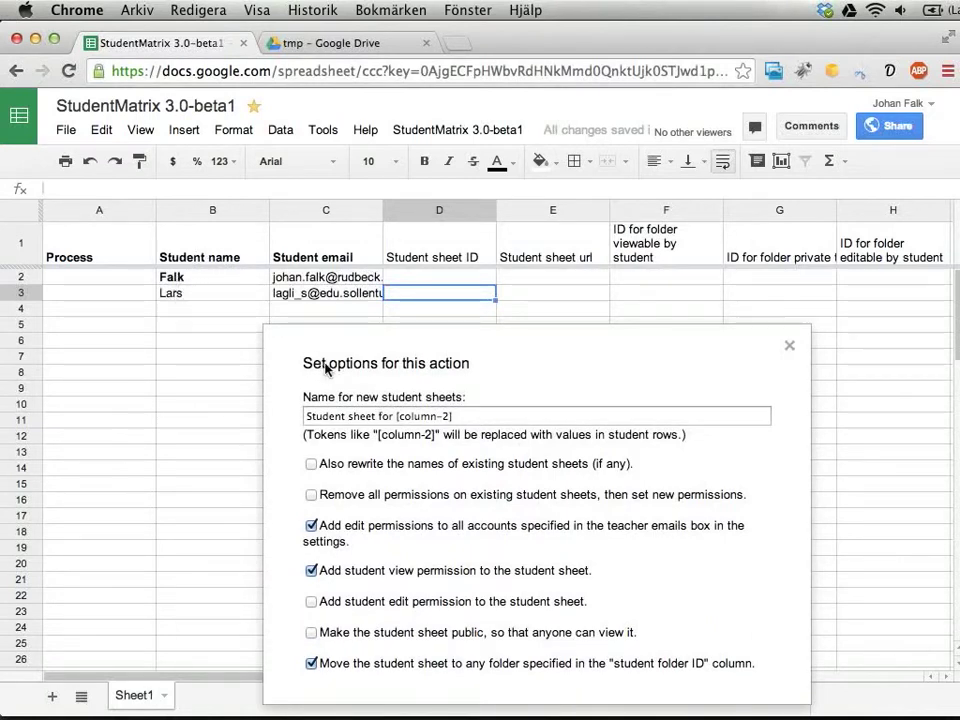
left_click_drag(347, 369, 300, 283)
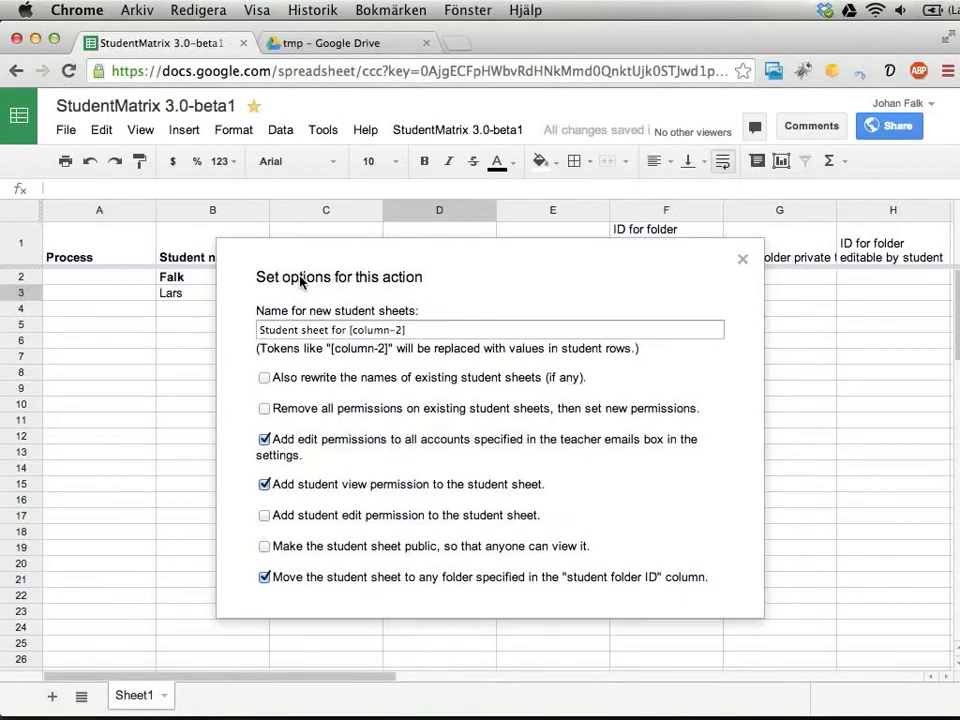
left_click(266, 378)
left_click_drag(275, 410, 711, 409)
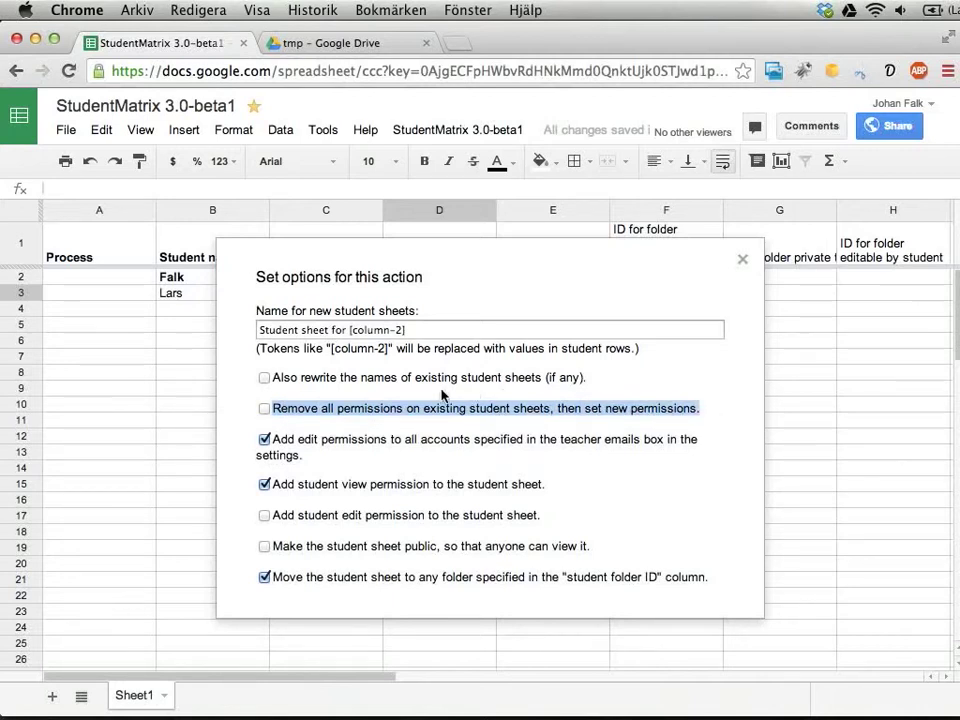
- Turn off teacher edit permissions and folder moving, keeping student view permission on
scroll(332, 401, "down", 2)
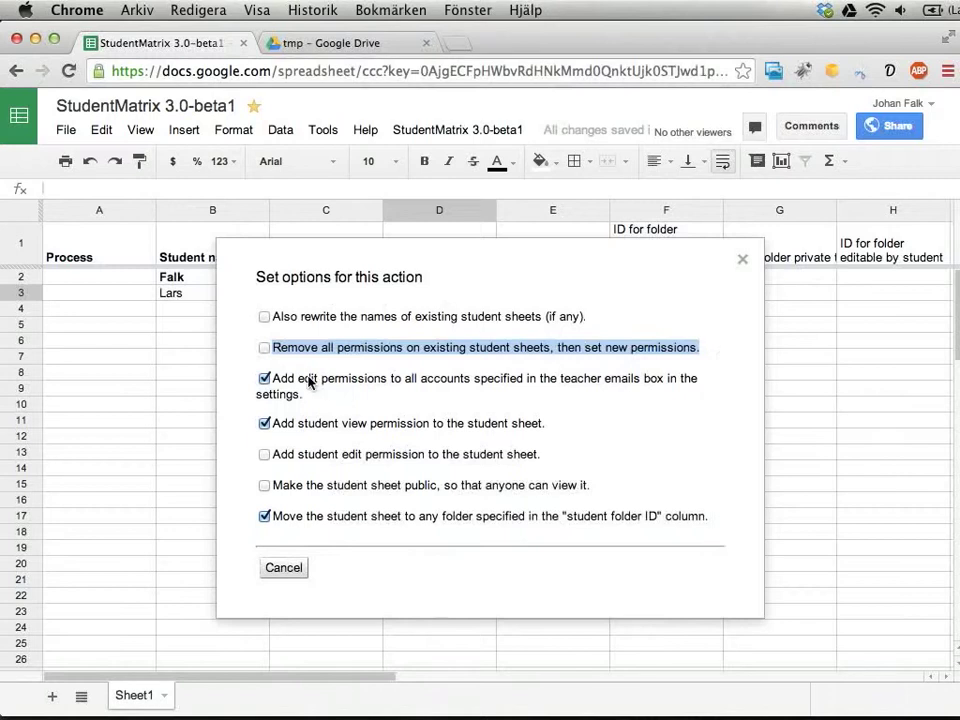
left_click(311, 382)
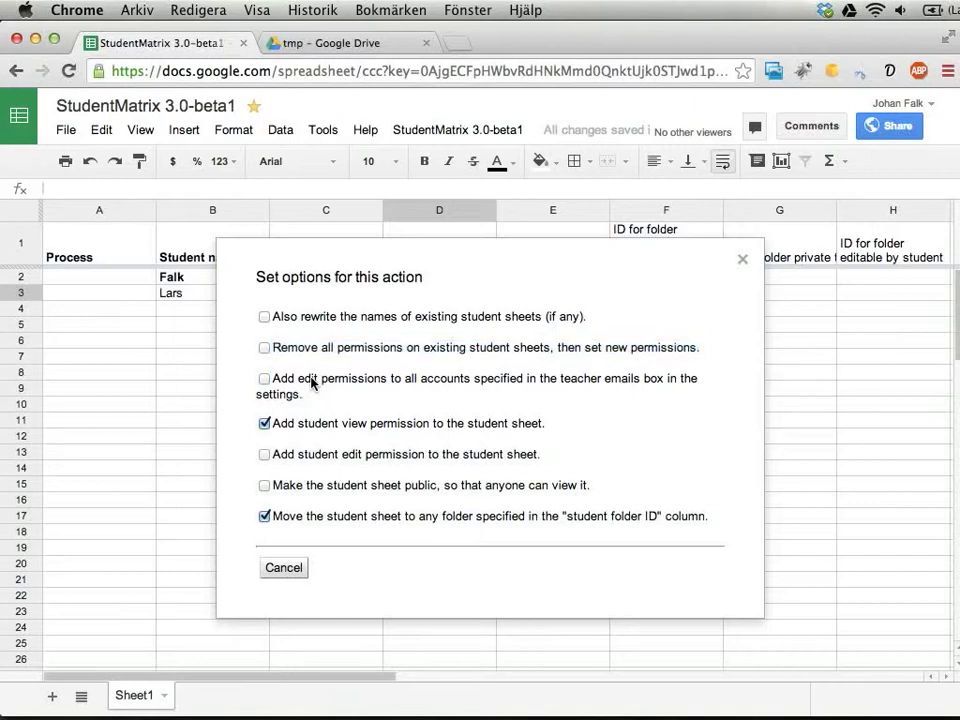
left_click_drag(287, 428, 504, 428)
left_click(504, 425)
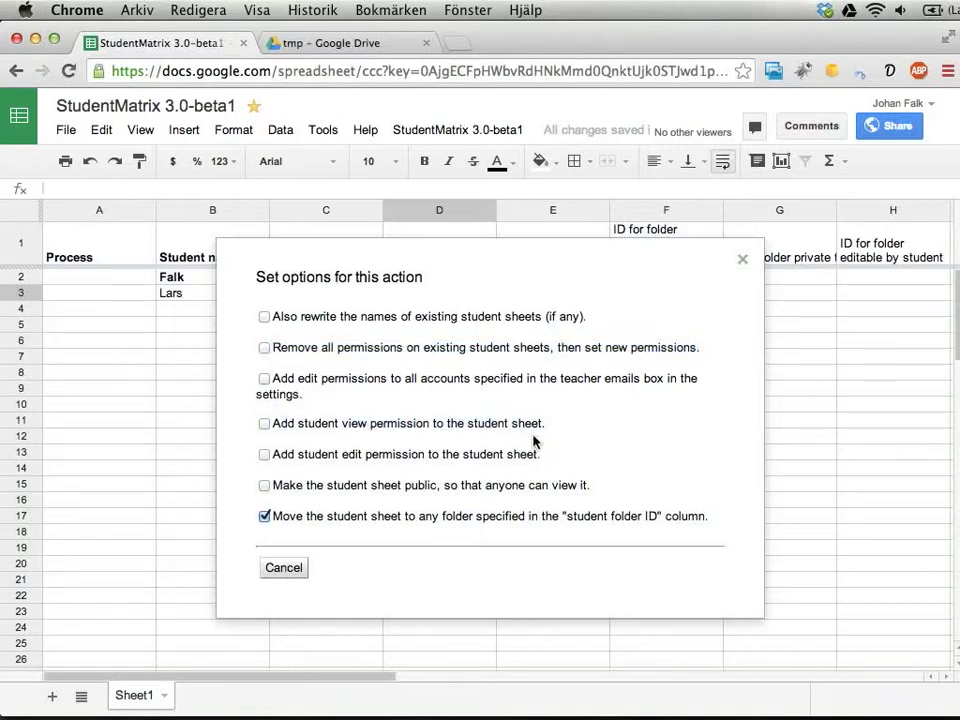
left_click(311, 426)
scroll(416, 493, "down", 1)
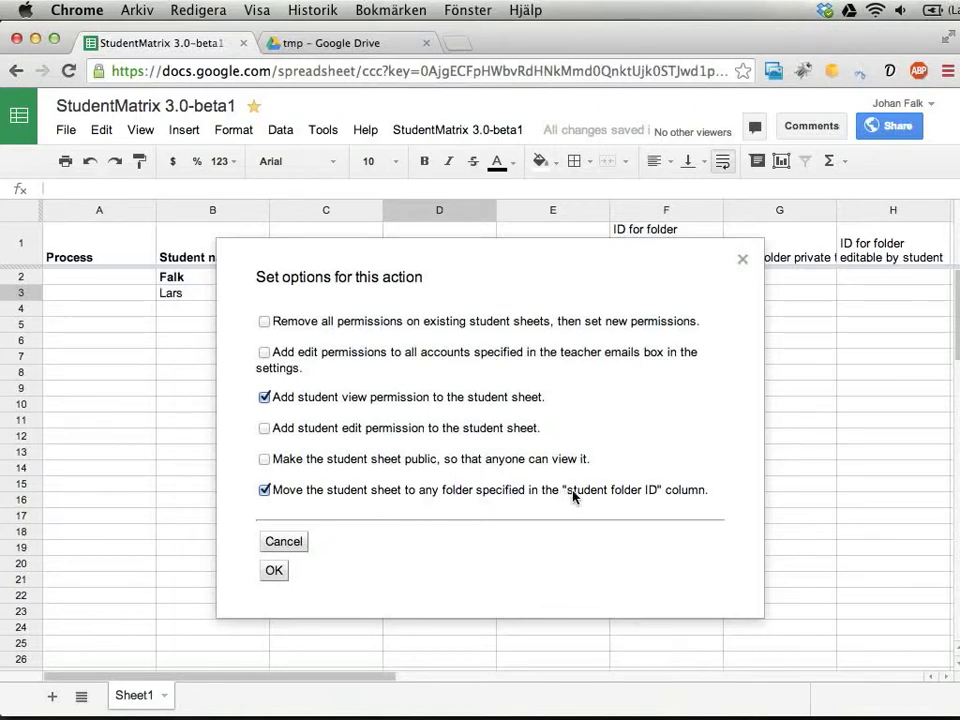
left_click(650, 492)
- Run the sheet-creation action, then view the new student sheet links in D2 and D3
left_click(274, 571)
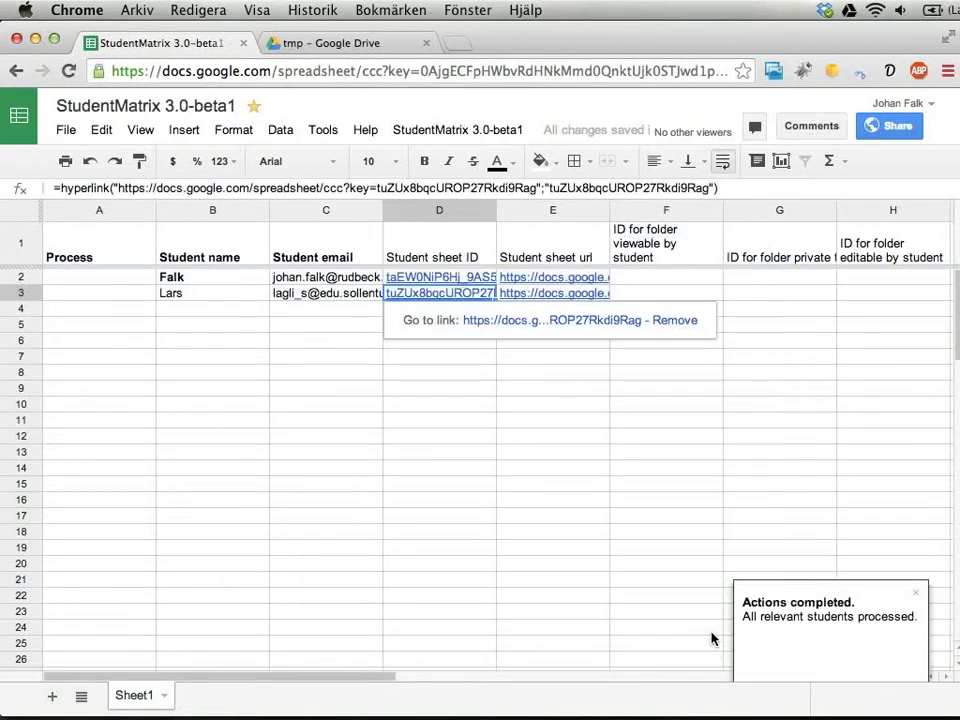
left_click(411, 278)
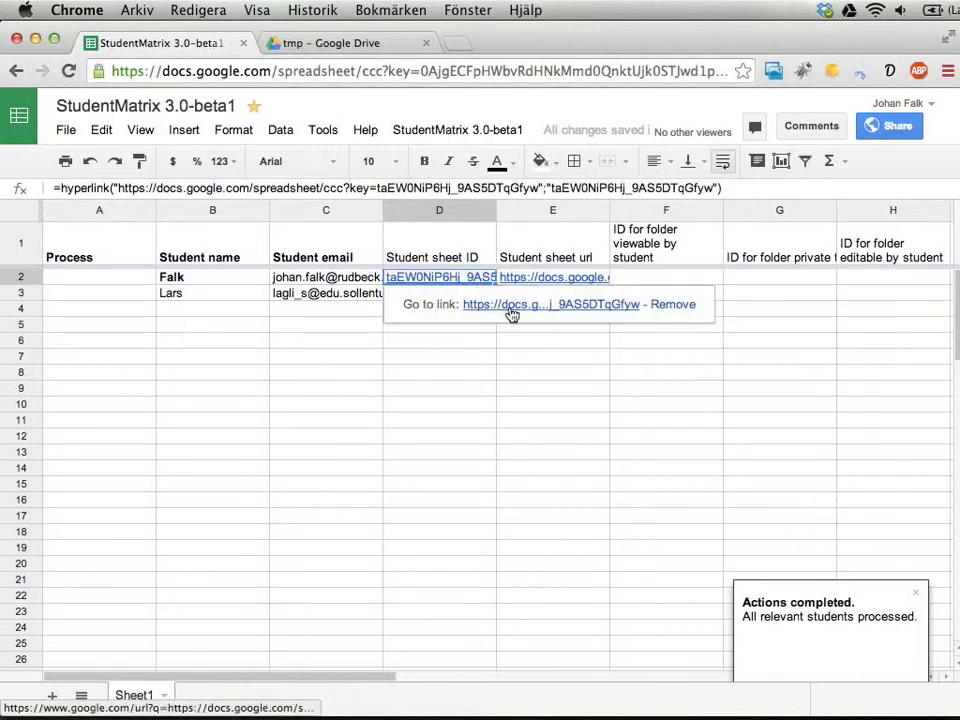
left_click(410, 293)
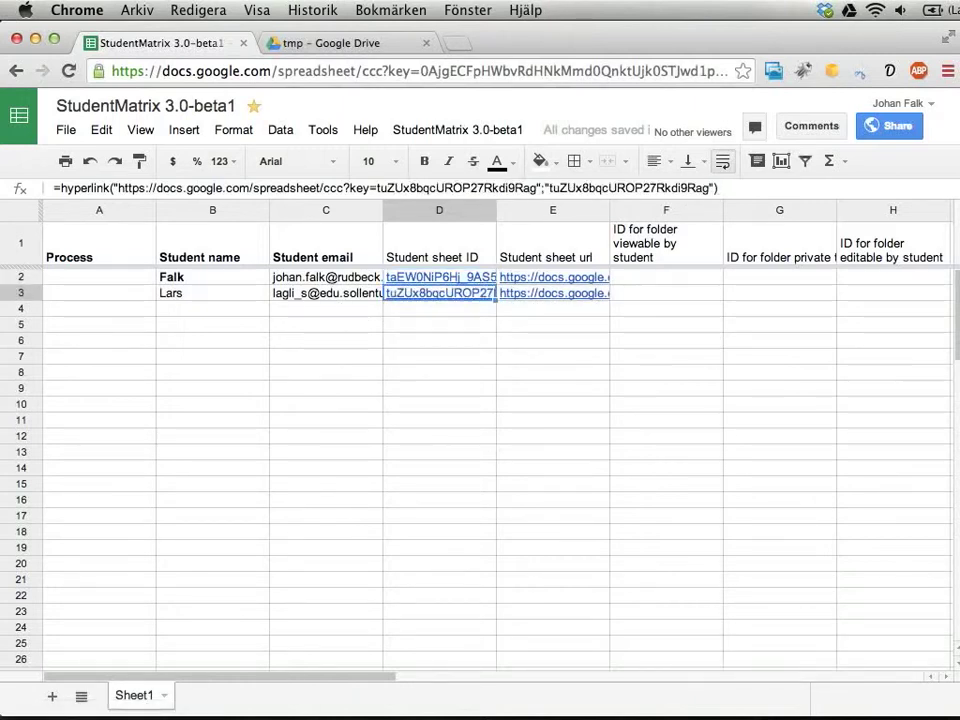
- Open the second student's sheet in a new tab, scroll through it, and return to StudentMatrix 3.0-beta1
left_click(521, 321)
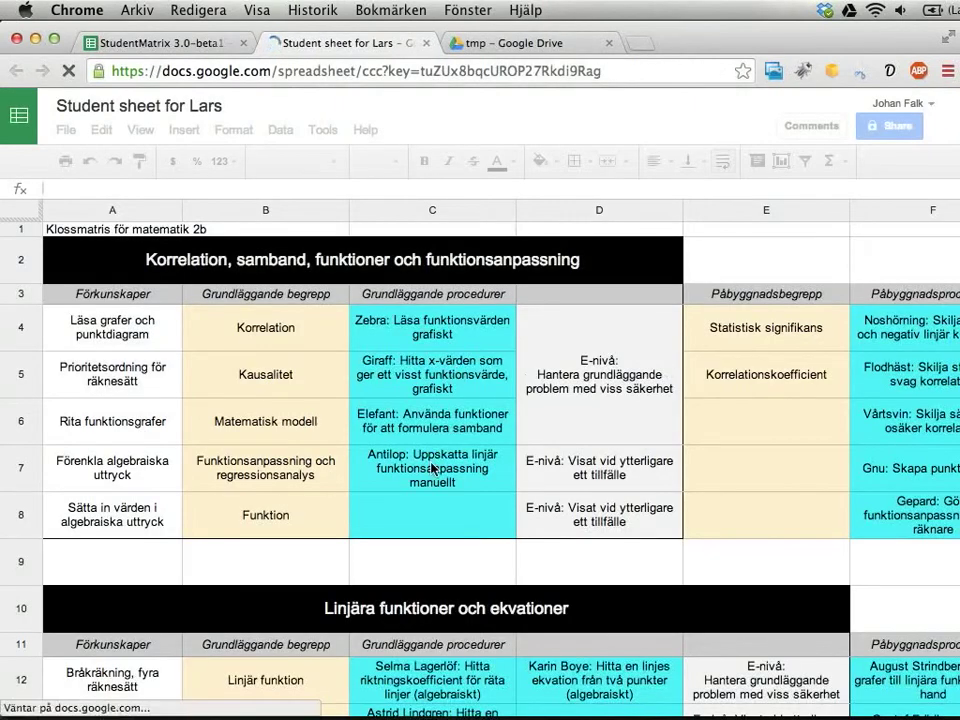
scroll(431, 468, "down", 5)
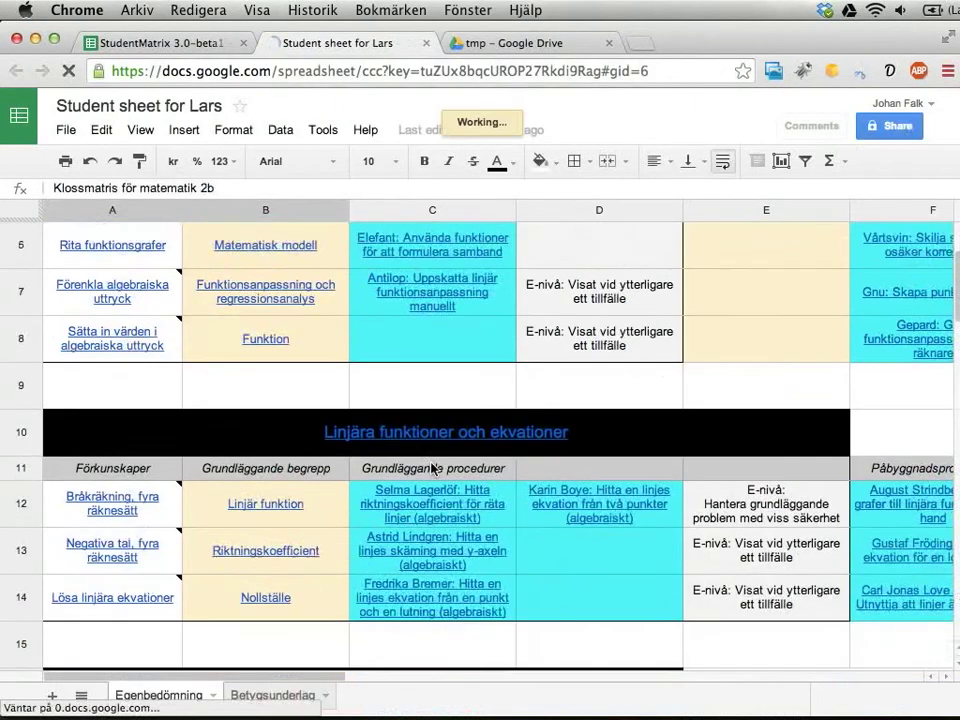
scroll(431, 468, "up", 5)
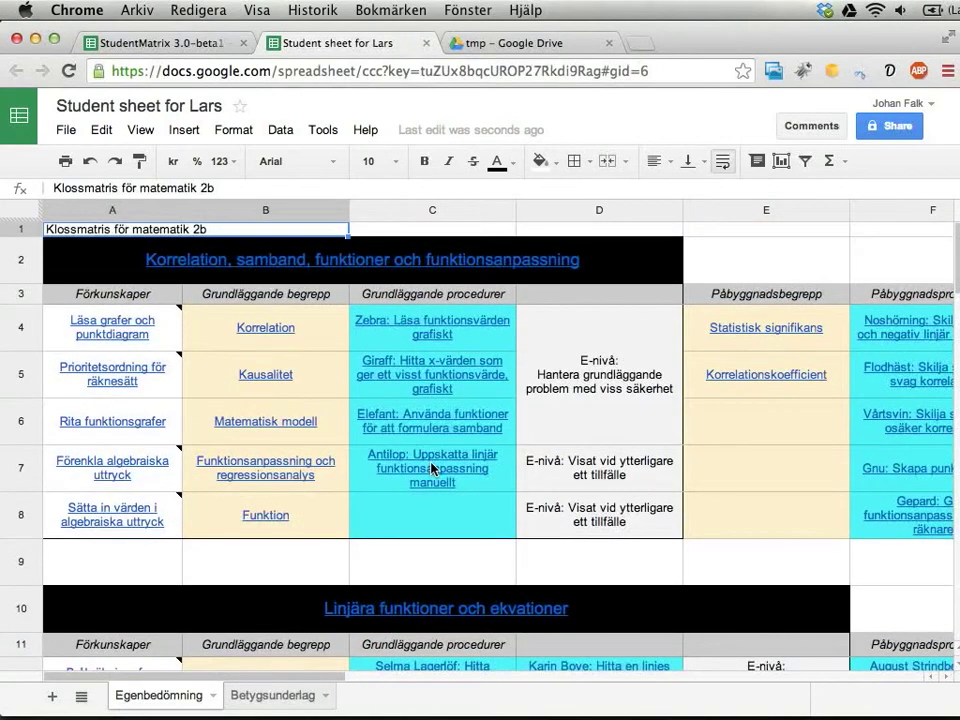
left_click(160, 43)
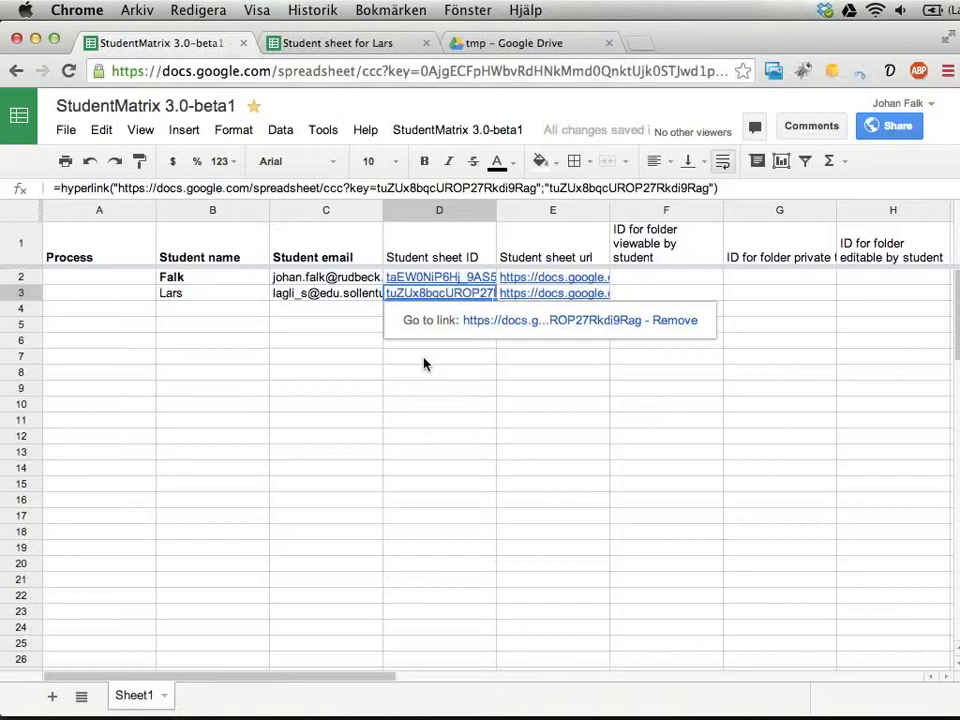
- Select the student emails in C2:C3, move to C5, and open the StudentMatrix 3.0-beta1 menu
left_click_drag(315, 277, 309, 299)
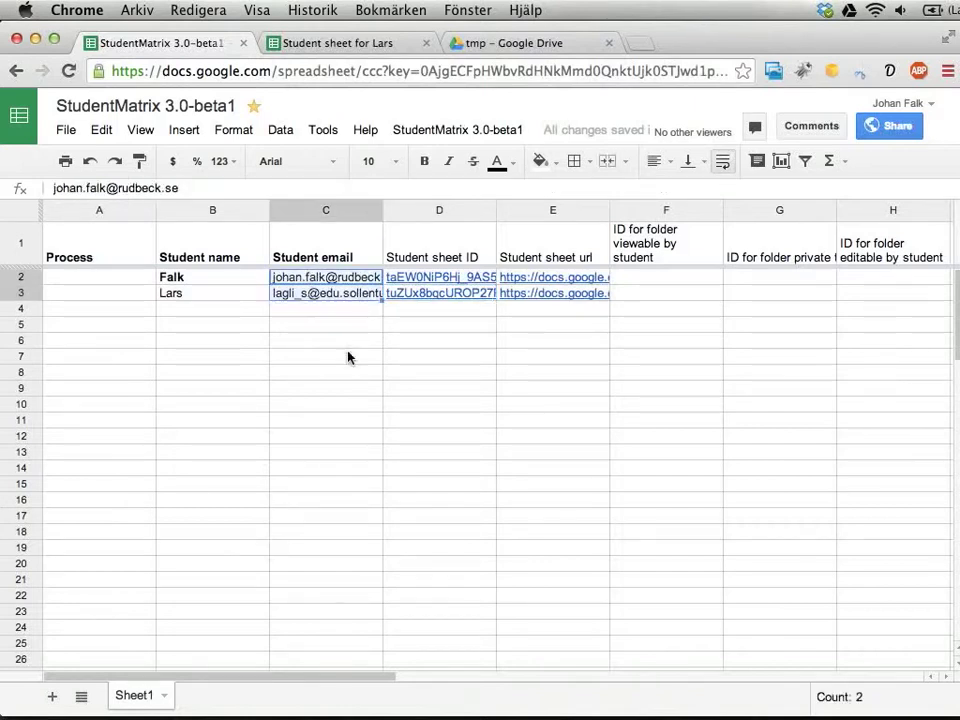
left_click(318, 326)
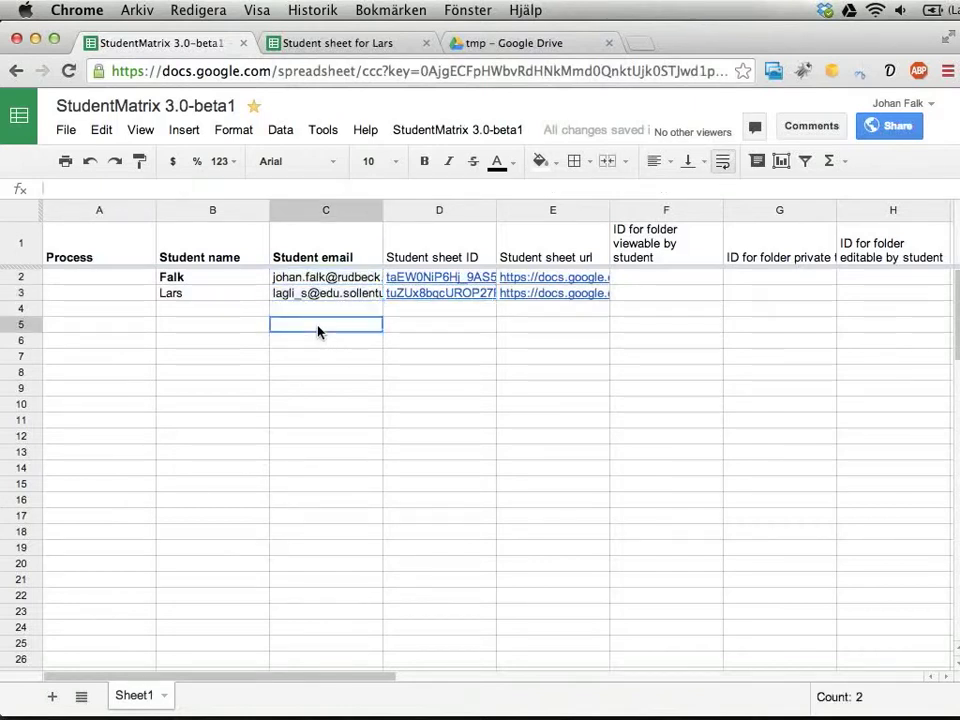
left_click(441, 134)
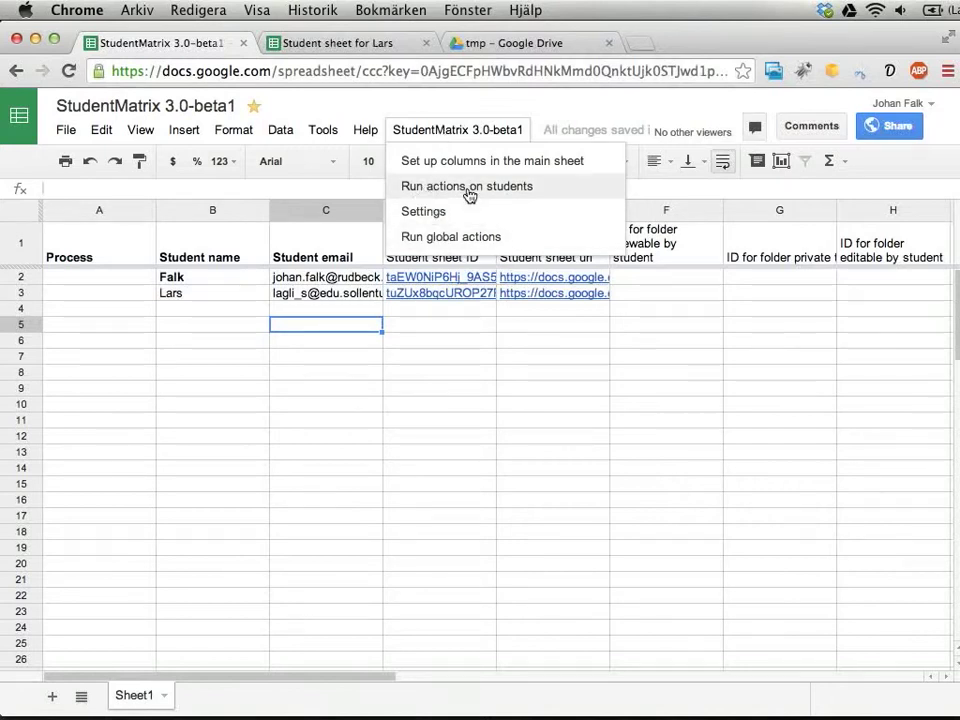
- Choose 'Update colors in student sheets' under Run actions on students and read its cannot-run error
left_click(469, 191)
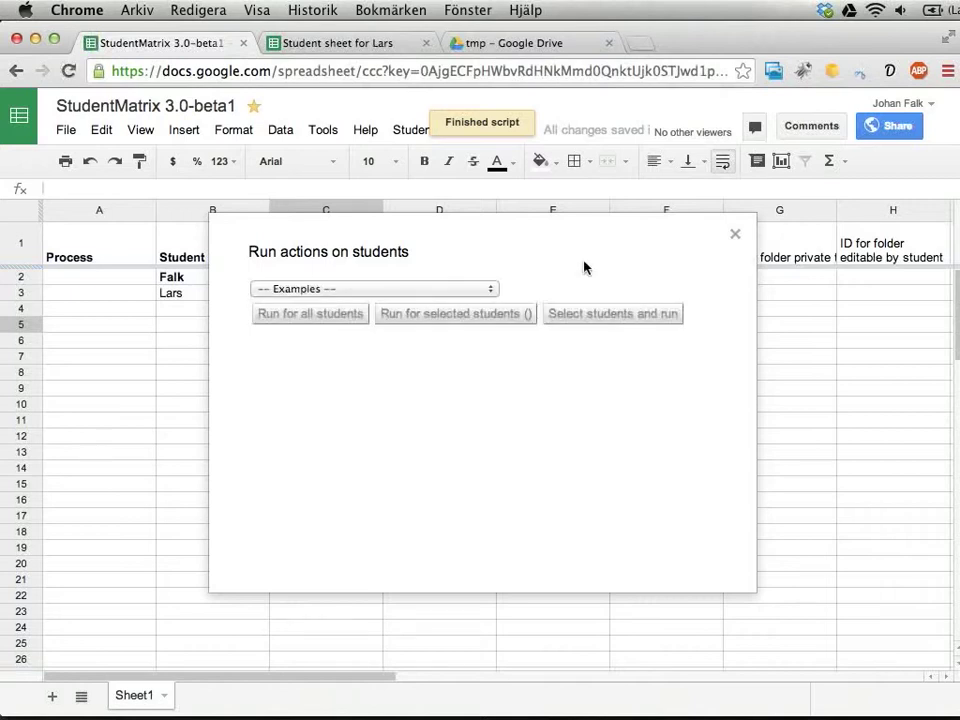
left_click(486, 289)
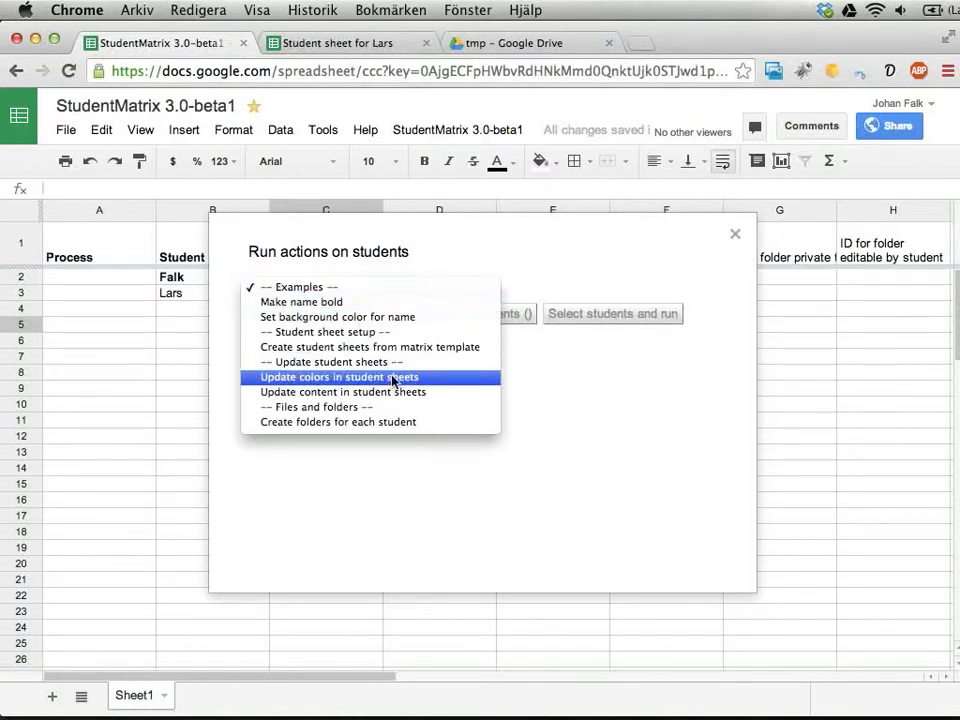
left_click(333, 377)
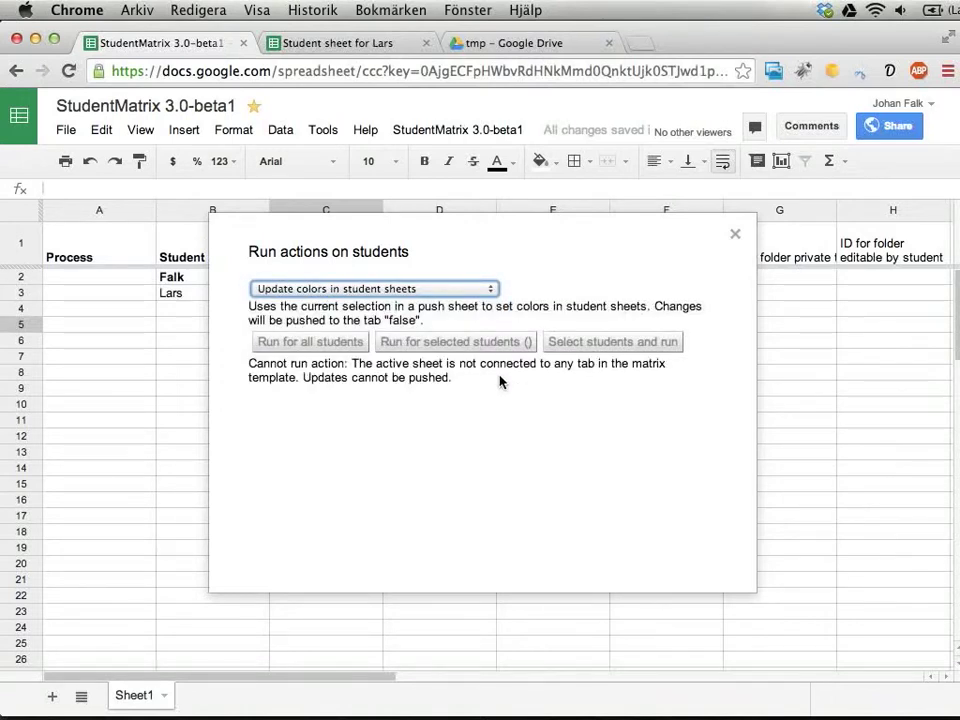
left_click_drag(283, 306, 356, 316)
double_click(392, 319)
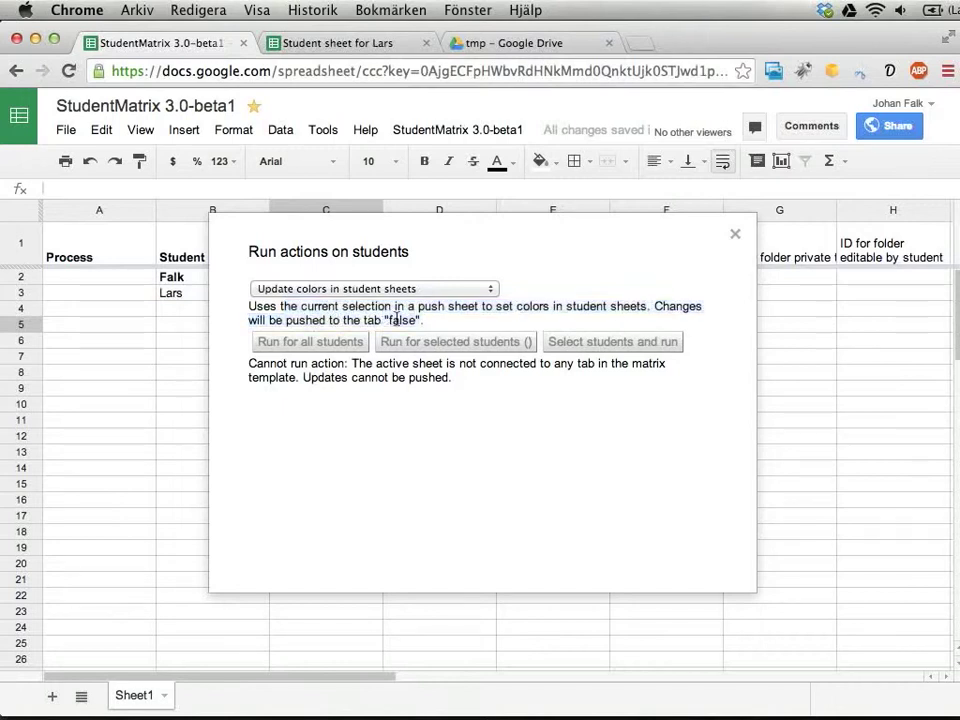
left_click_drag(250, 362, 501, 387)
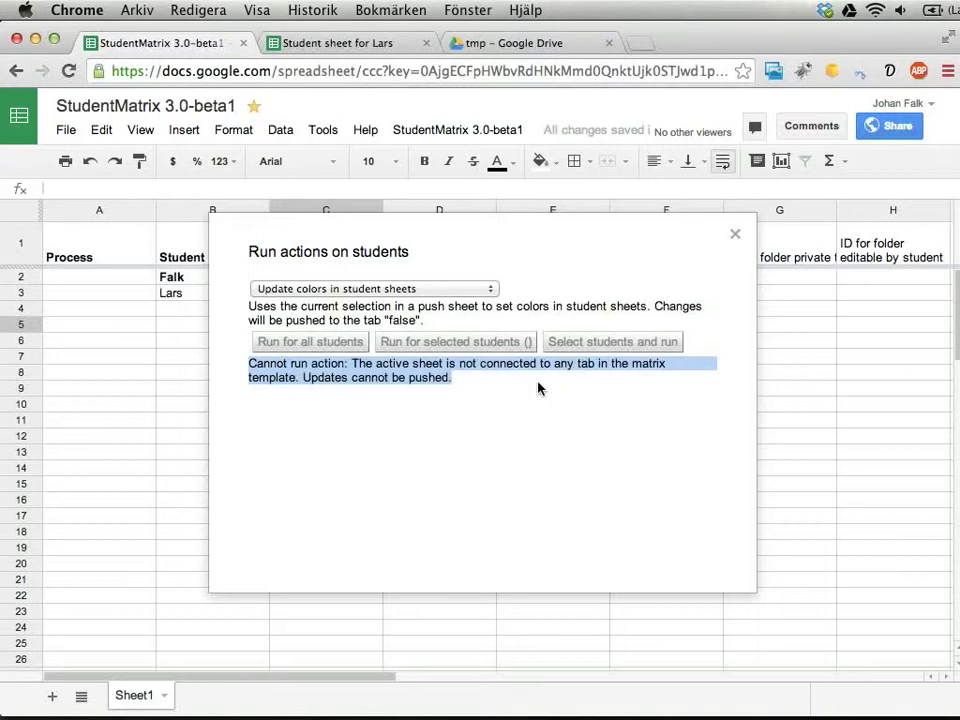
- Close the student actions window and pick 'Add a sheet to push updates to student sheets' under global actions
left_click(735, 237)
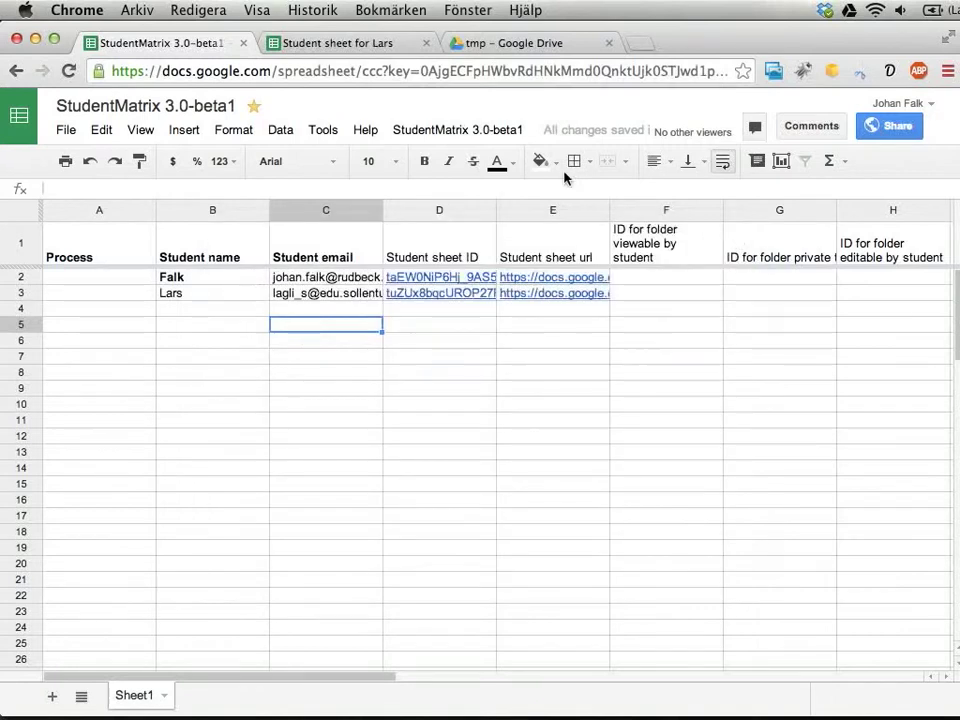
left_click(432, 131)
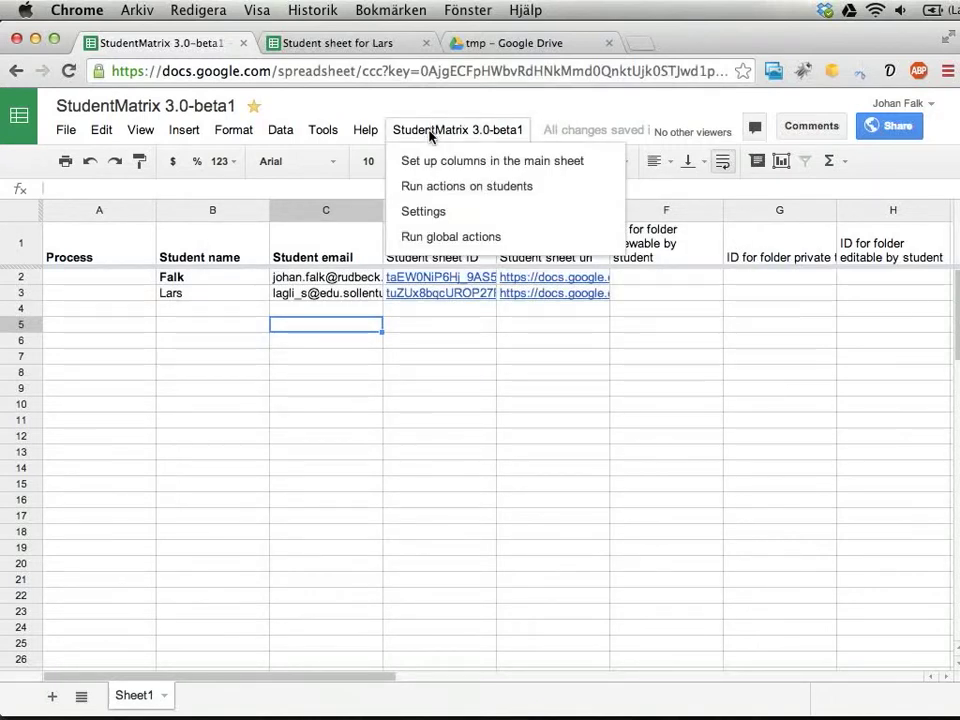
left_click(421, 237)
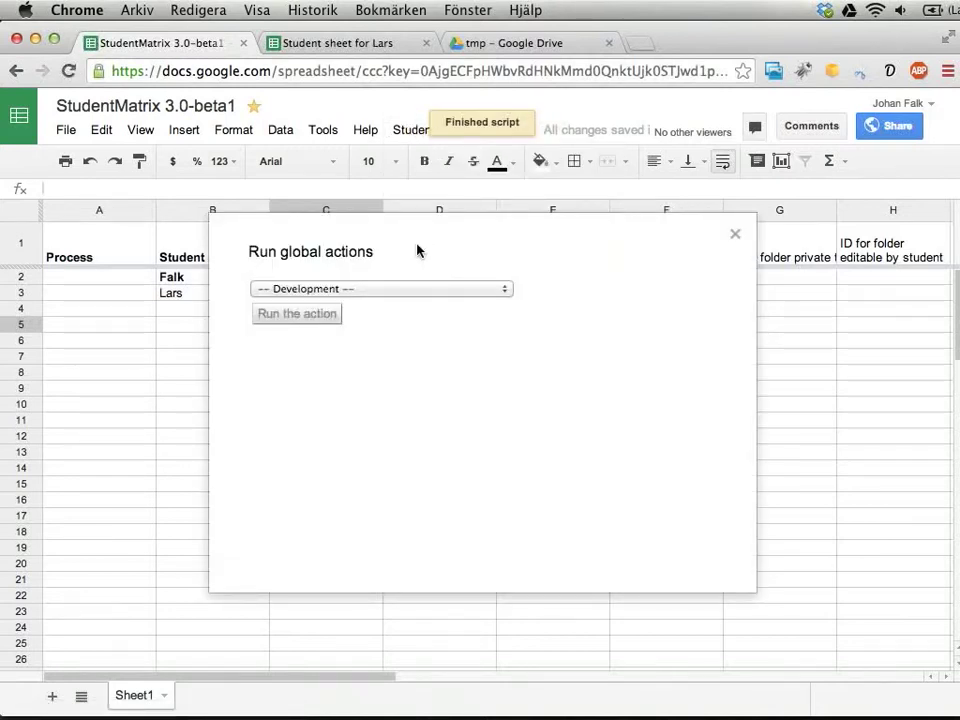
left_click(382, 290)
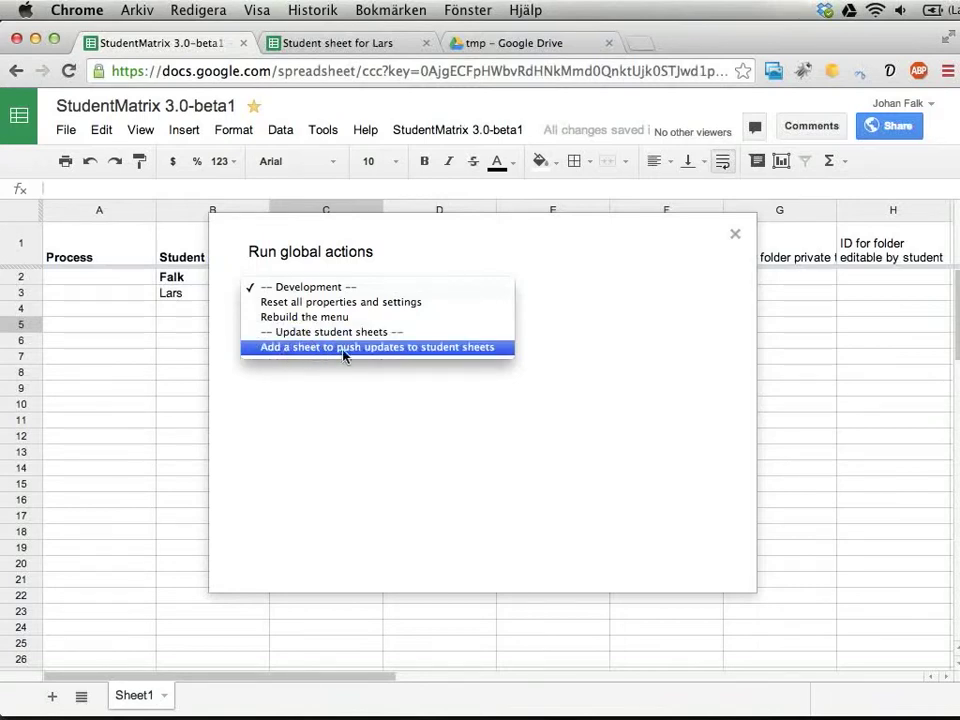
left_click(383, 348)
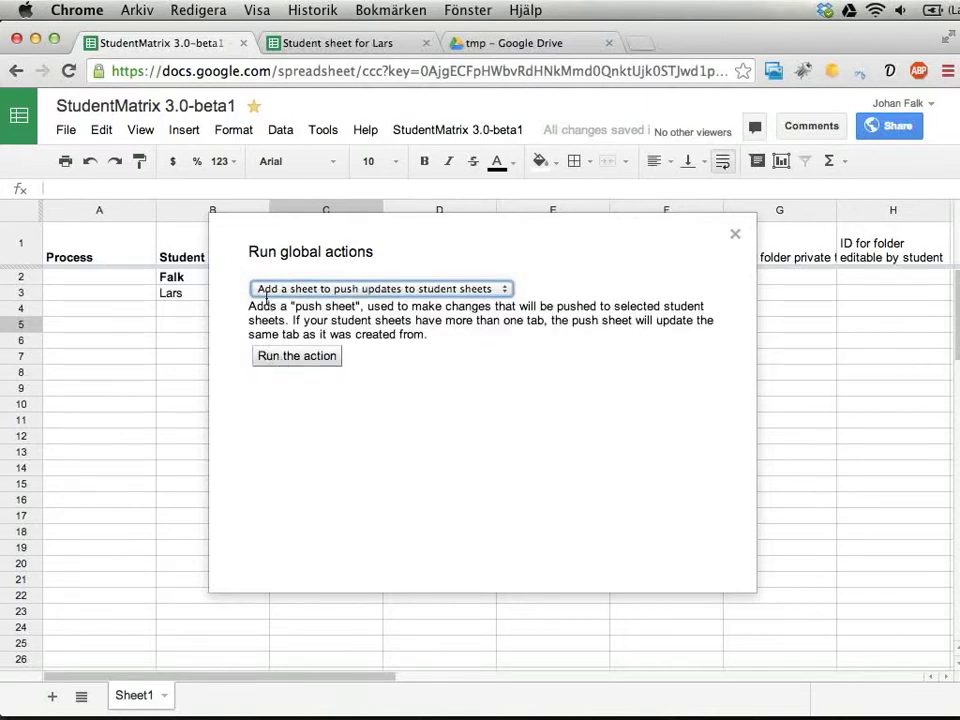
left_click_drag(252, 304, 327, 357)
- Create a push sheet from the Betygsunderlag tab named 'uppdatering 20 dec'
left_click(318, 358)
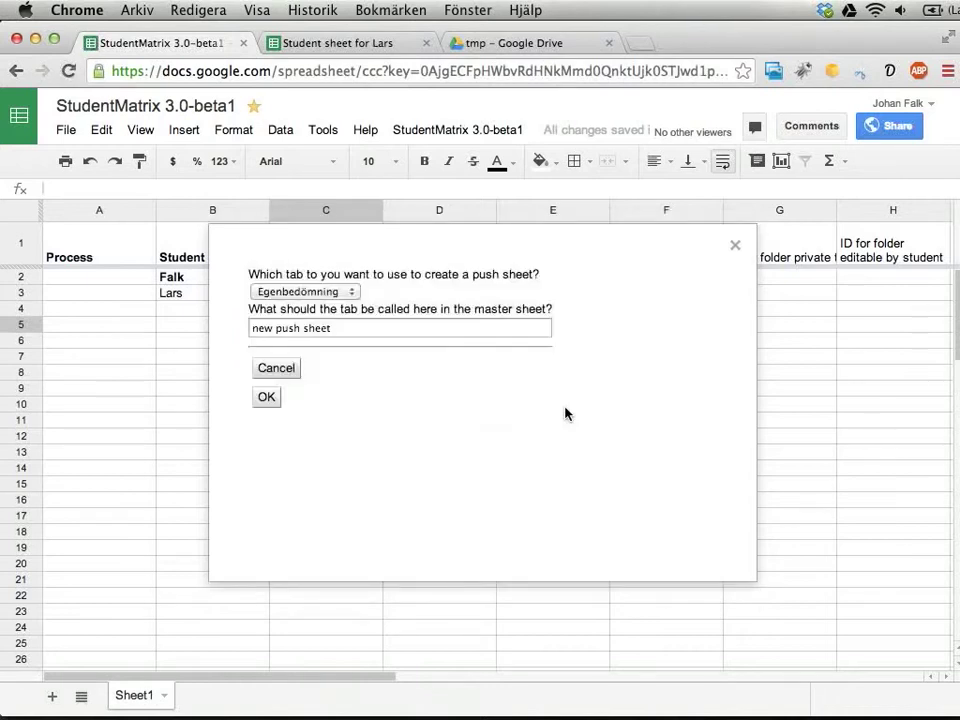
left_click(352, 292)
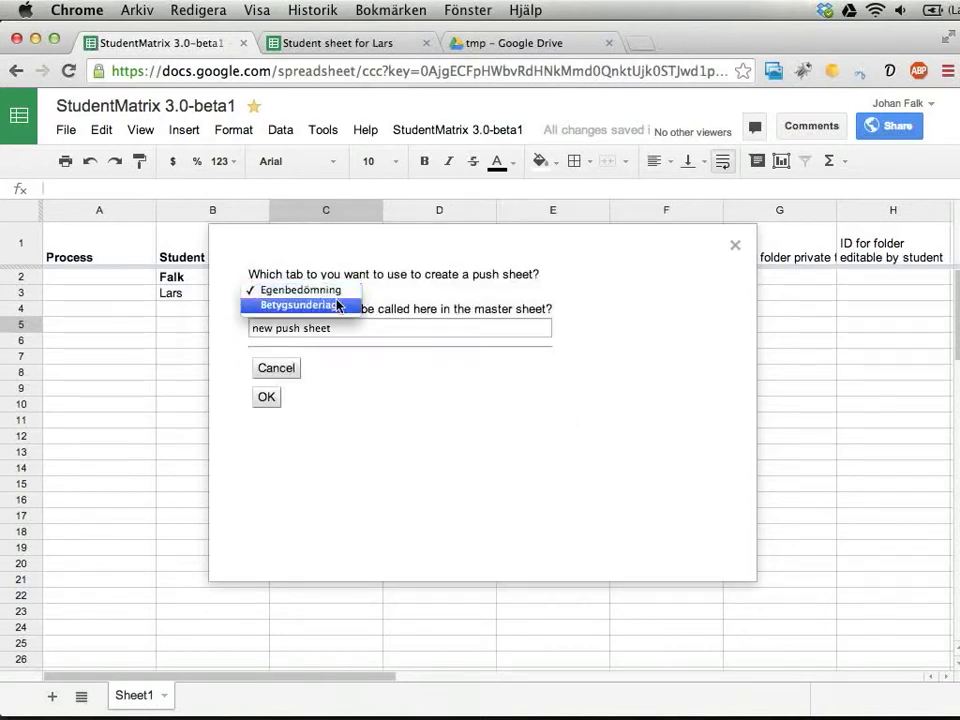
left_click(338, 305)
left_click_drag(349, 328, 198, 326)
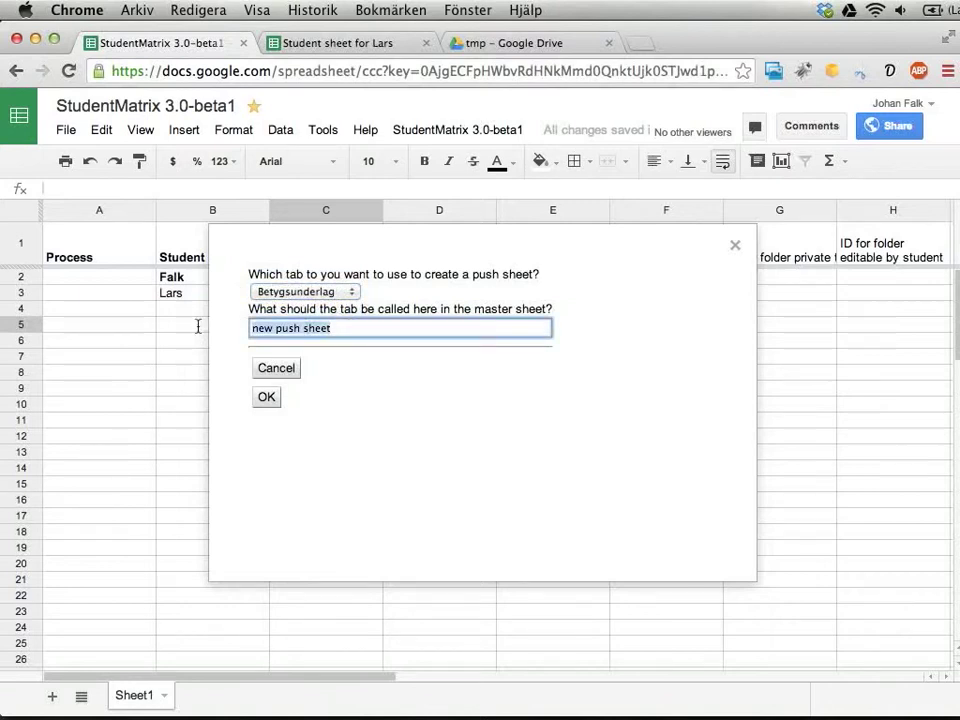
type("uppdatering 20 dec")
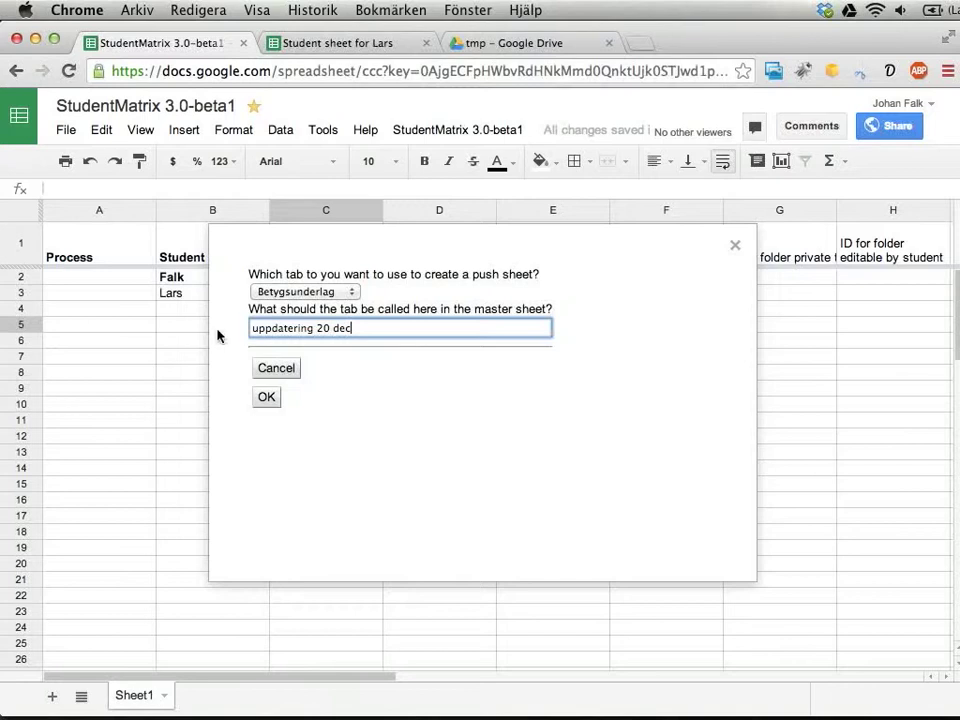
left_click(268, 402)
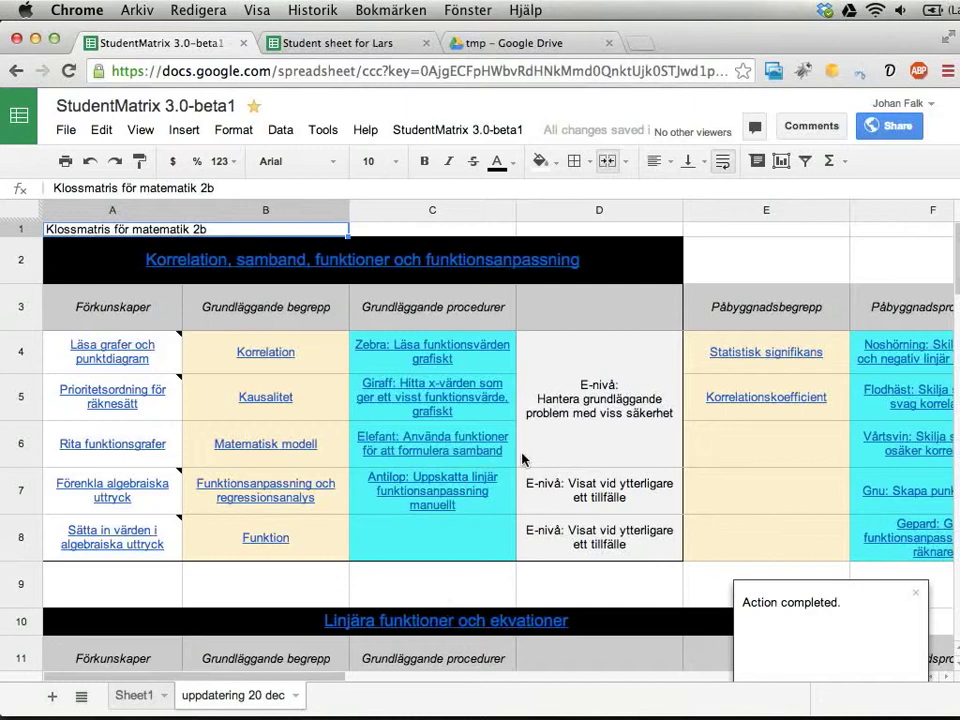
- Fill E12 green and E13 yellow on the push sheet, then select E12:E14
scroll(505, 432, "down", 5)
scroll(505, 432, "down", 1)
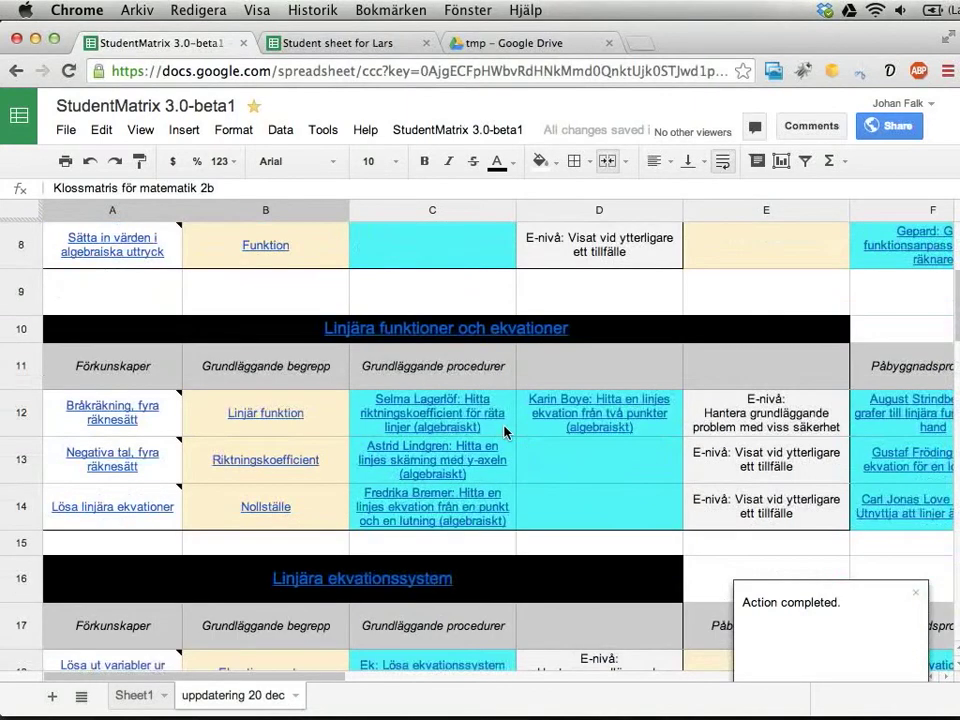
left_click(722, 428)
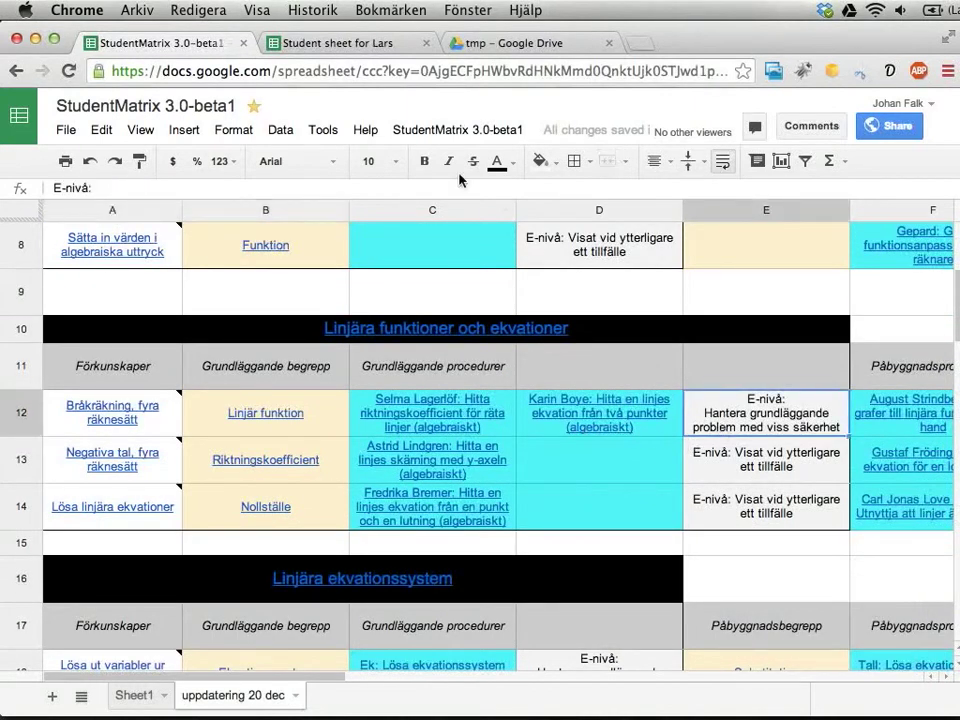
left_click(540, 161)
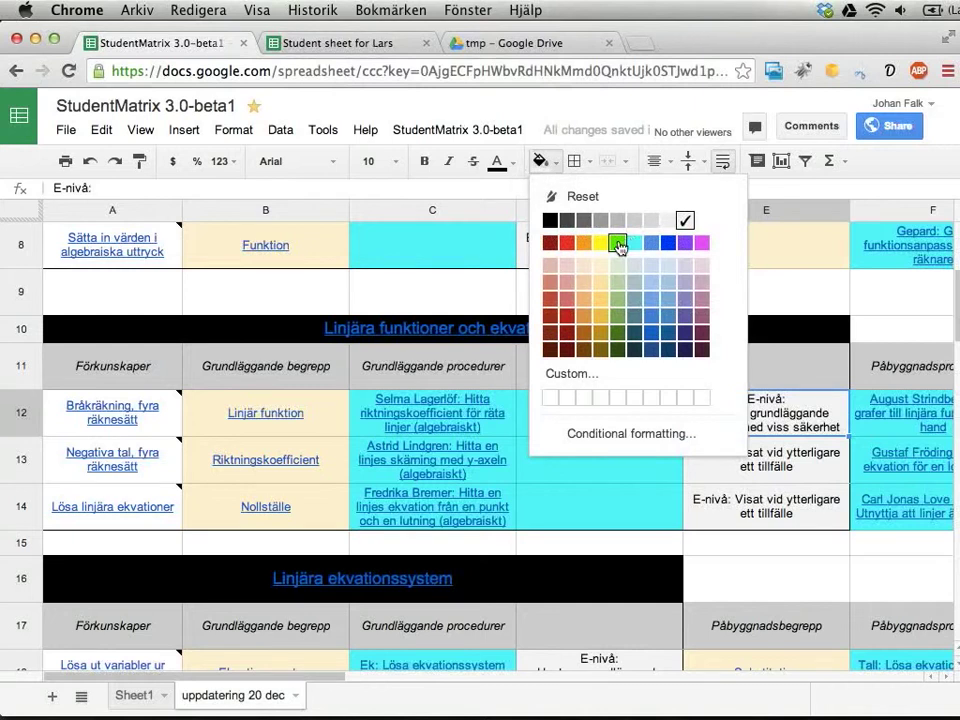
left_click(617, 242)
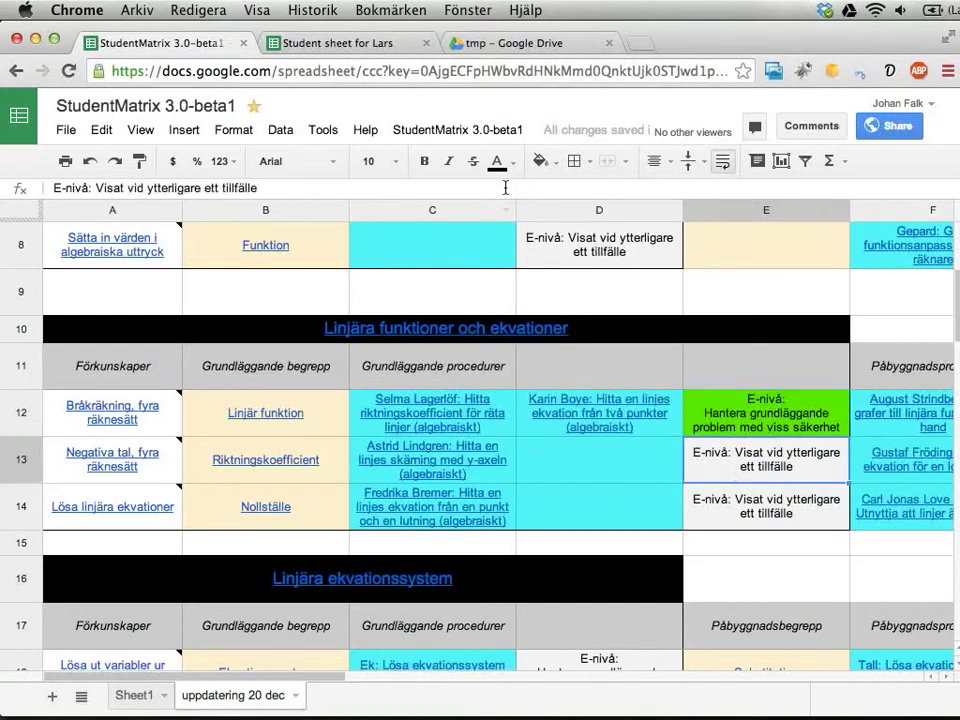
left_click(540, 162)
left_click(603, 242)
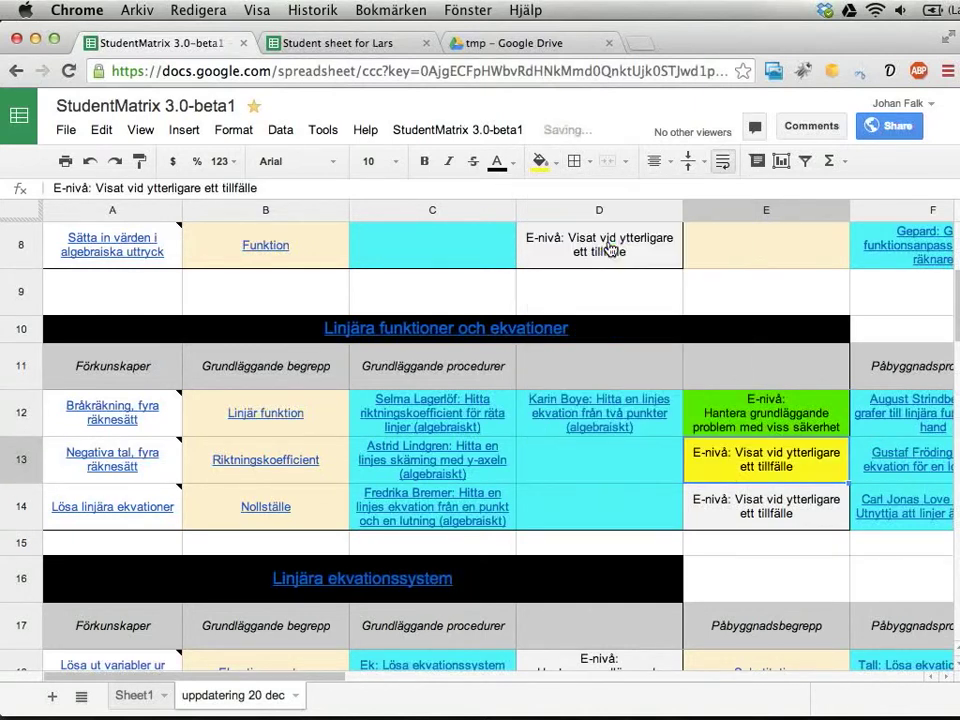
left_click_drag(778, 418, 770, 500)
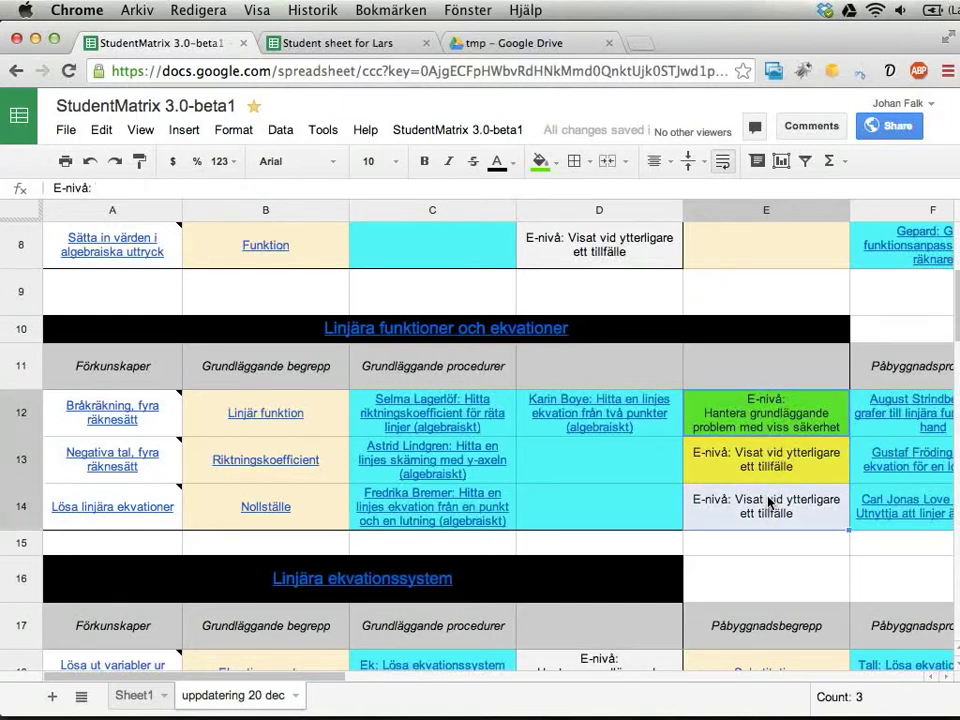
- Choose 'Update colors in student sheets' from the StudentMatrix student actions
left_click(482, 129)
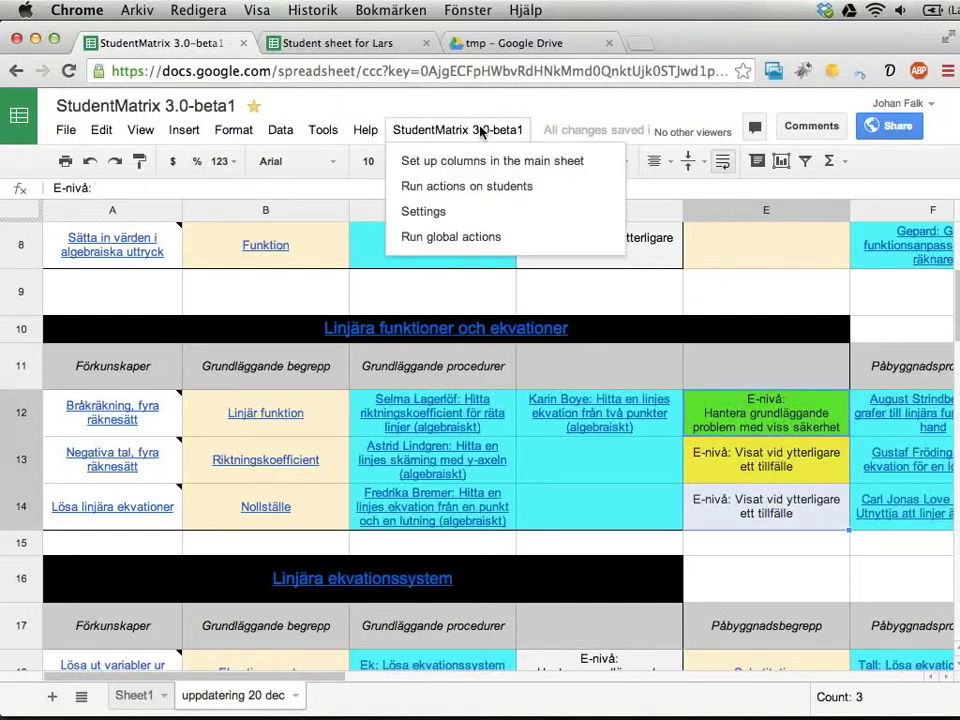
left_click(476, 190)
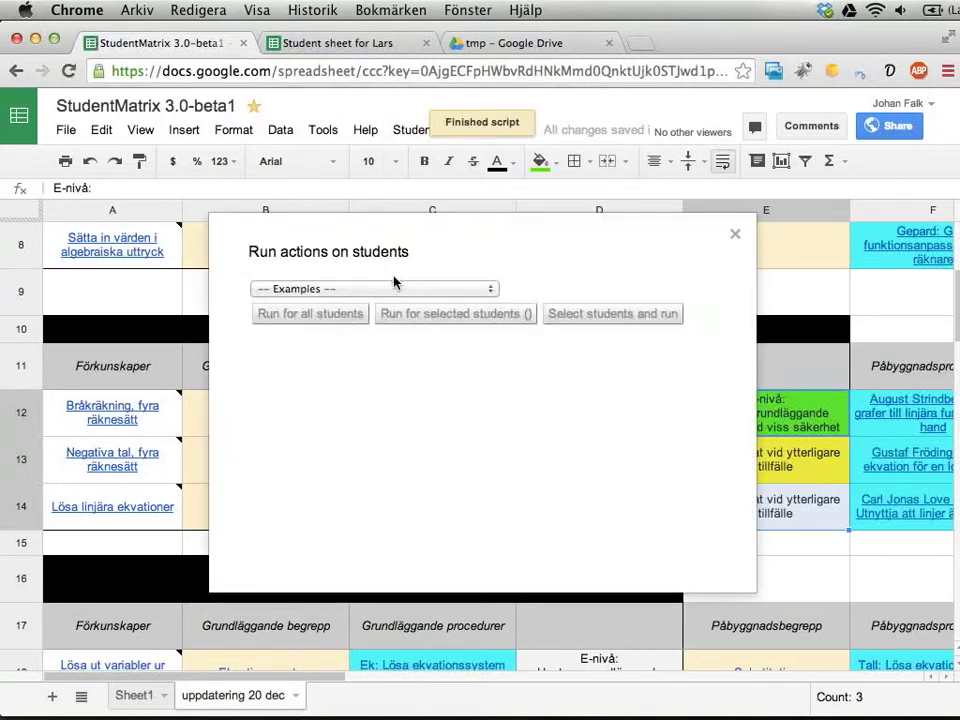
left_click(344, 290)
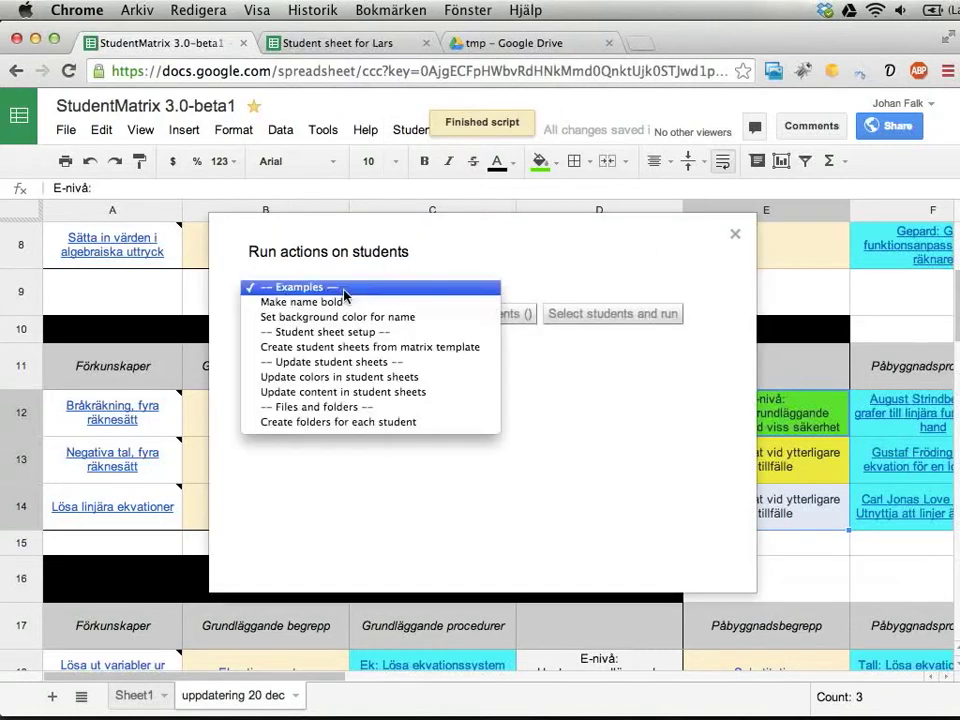
left_click(328, 378)
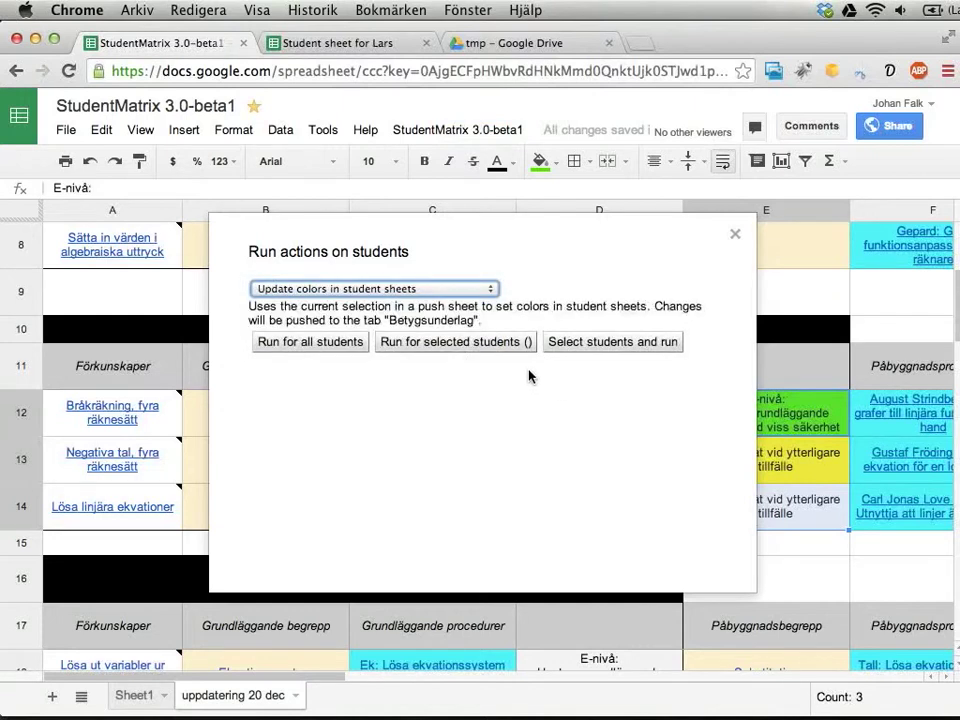
- Tick both students and run the colour update on them
left_click(579, 343)
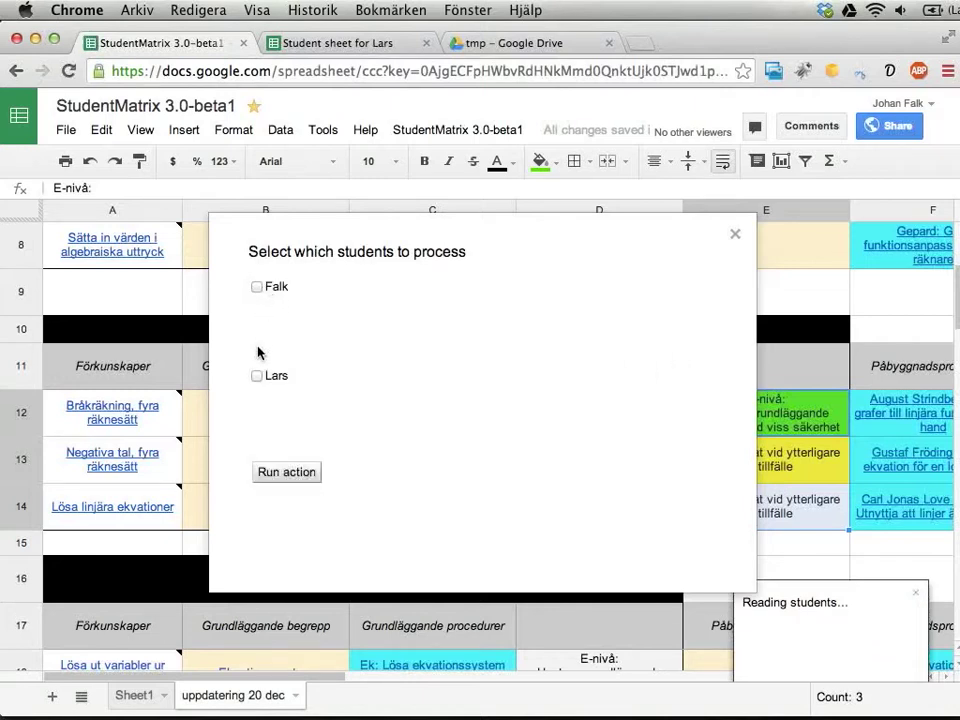
left_click(257, 374)
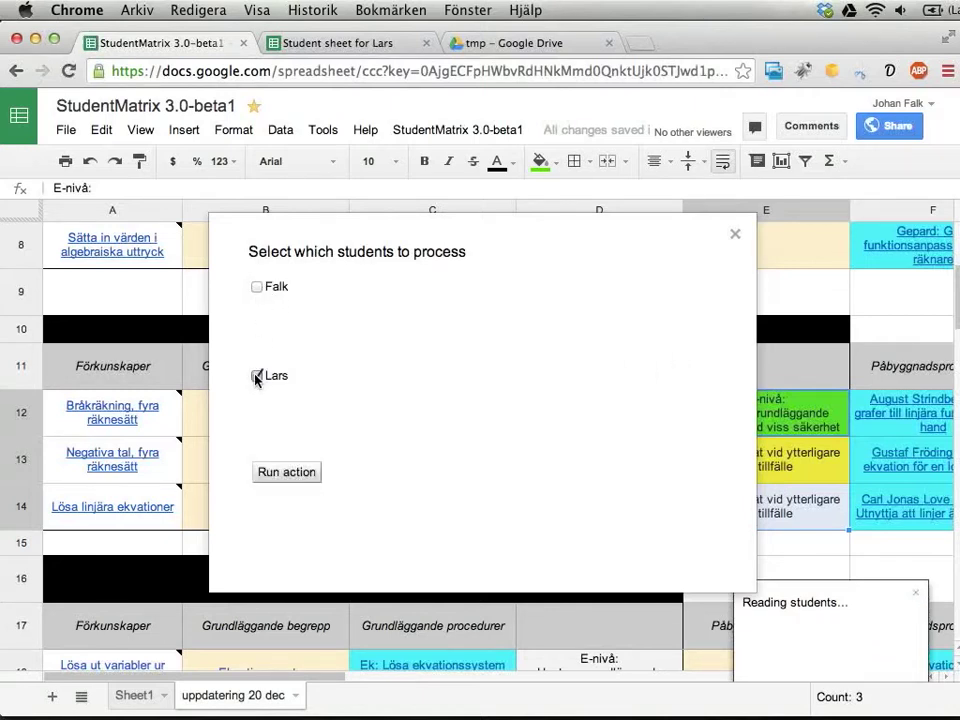
left_click(257, 288)
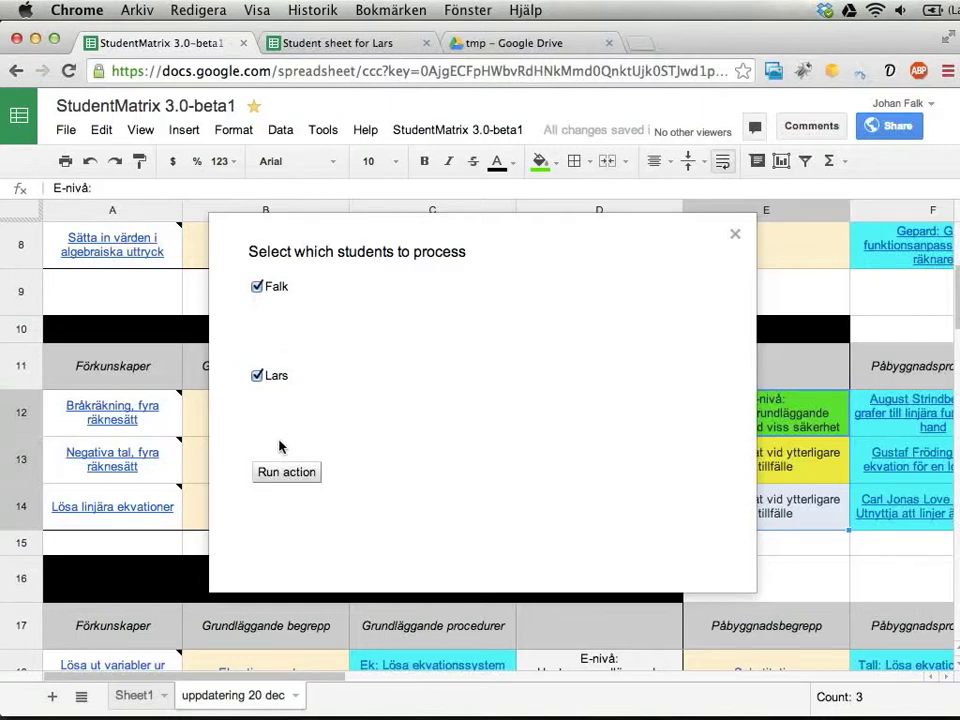
left_click(273, 479)
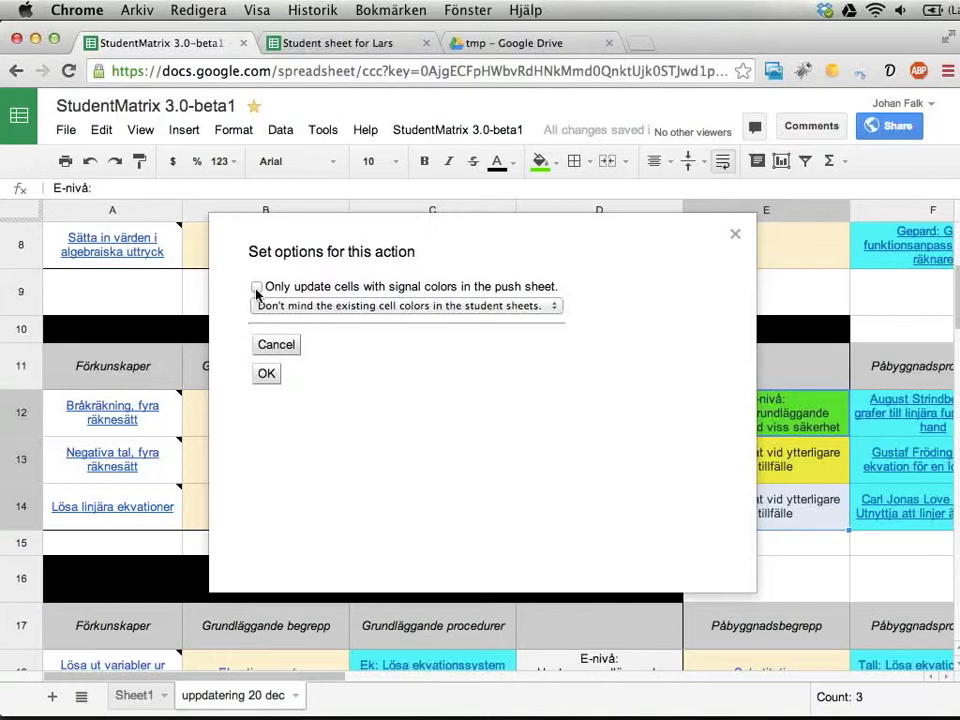
- Confirm the colour update with 'Don't lower any cell colors' selected
left_click(430, 308)
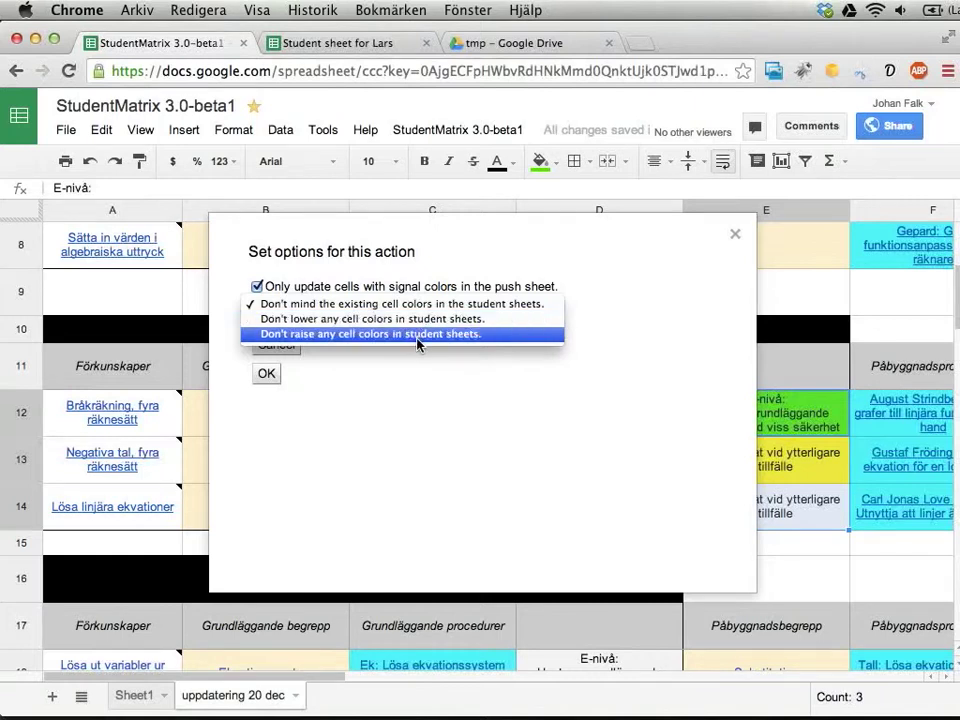
left_click(417, 338)
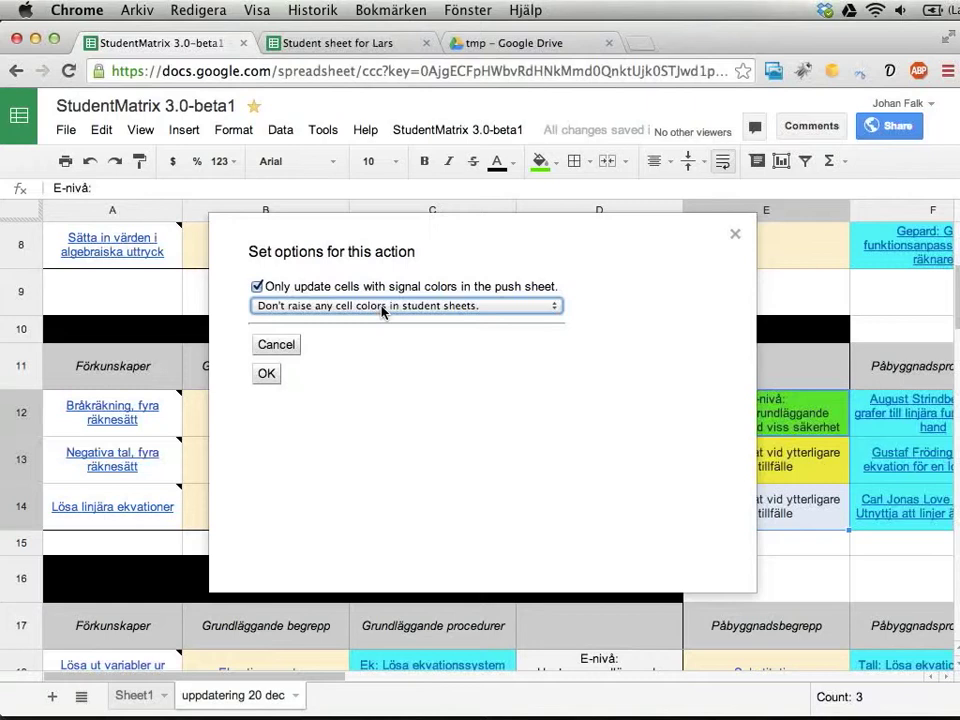
left_click(383, 311)
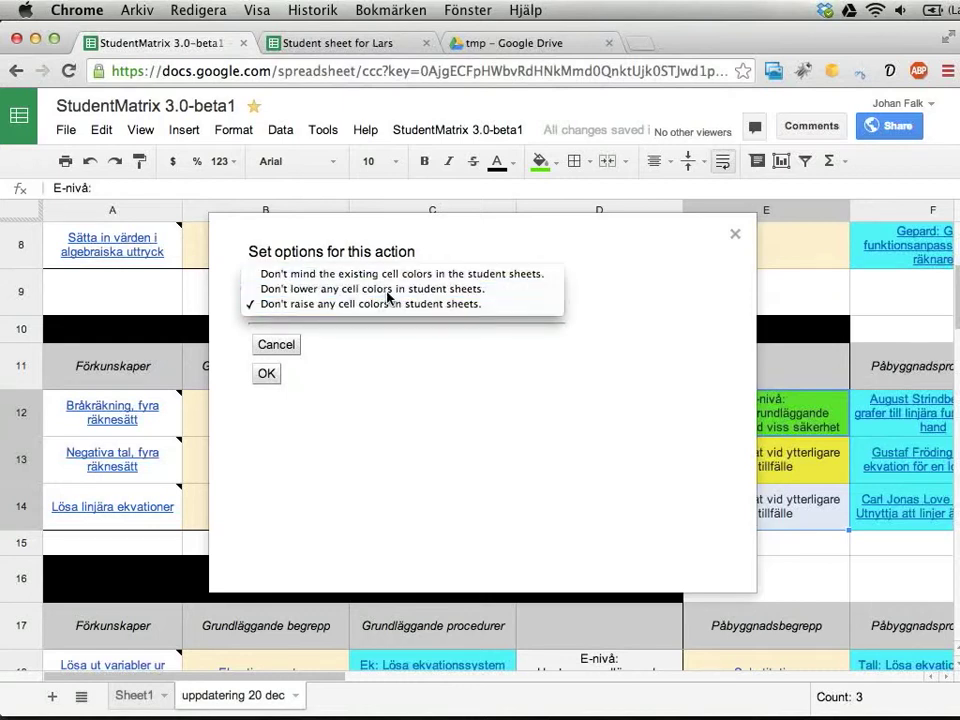
left_click(387, 291)
left_click(266, 376)
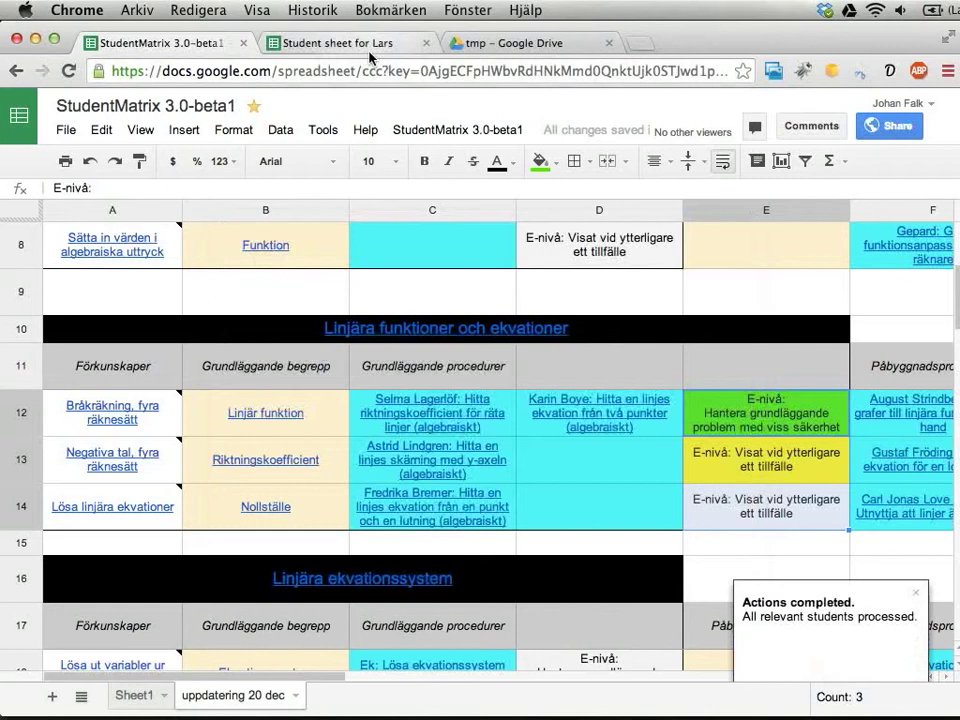
- Check the student's Betygsunderlag sheet shows E12 green and E13 yellow, then return to the master
left_click(369, 50)
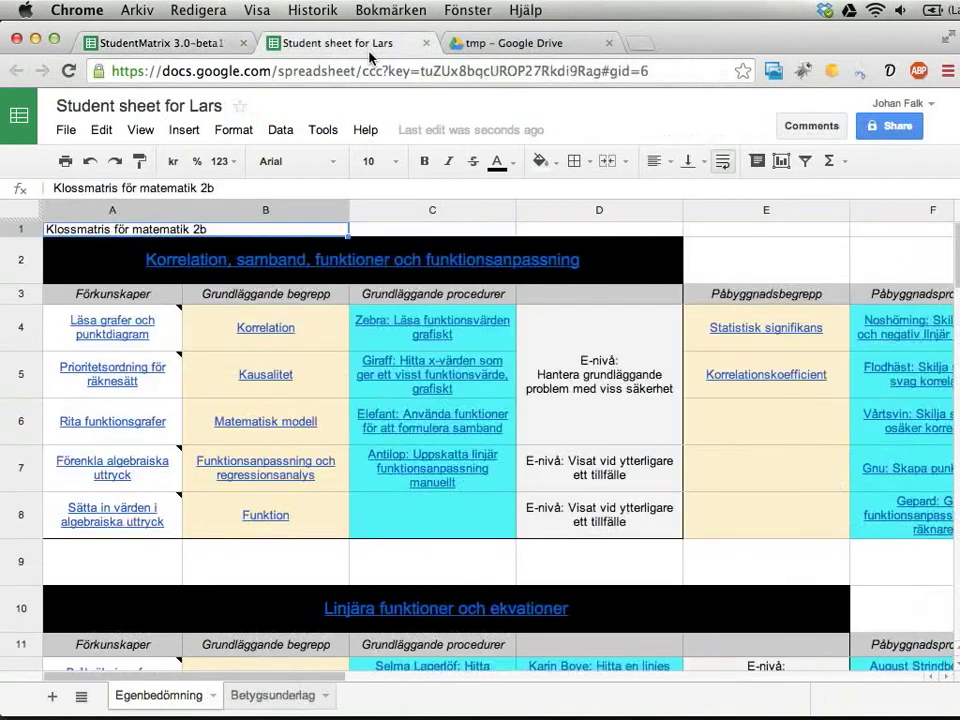
left_click(253, 697)
scroll(506, 478, "down", 3)
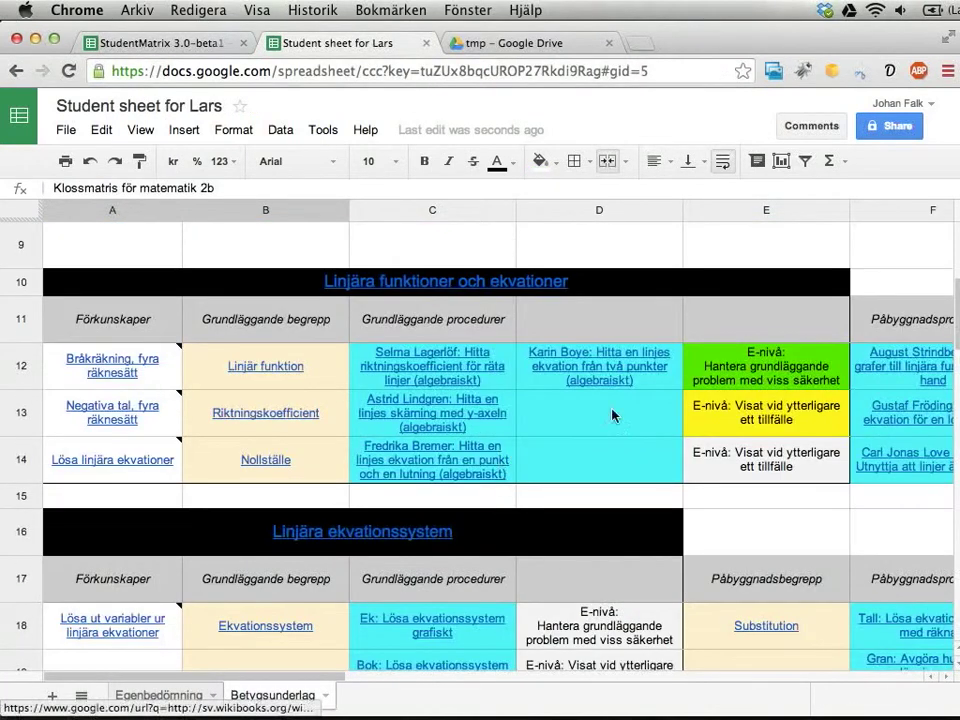
left_click_drag(766, 366, 729, 396)
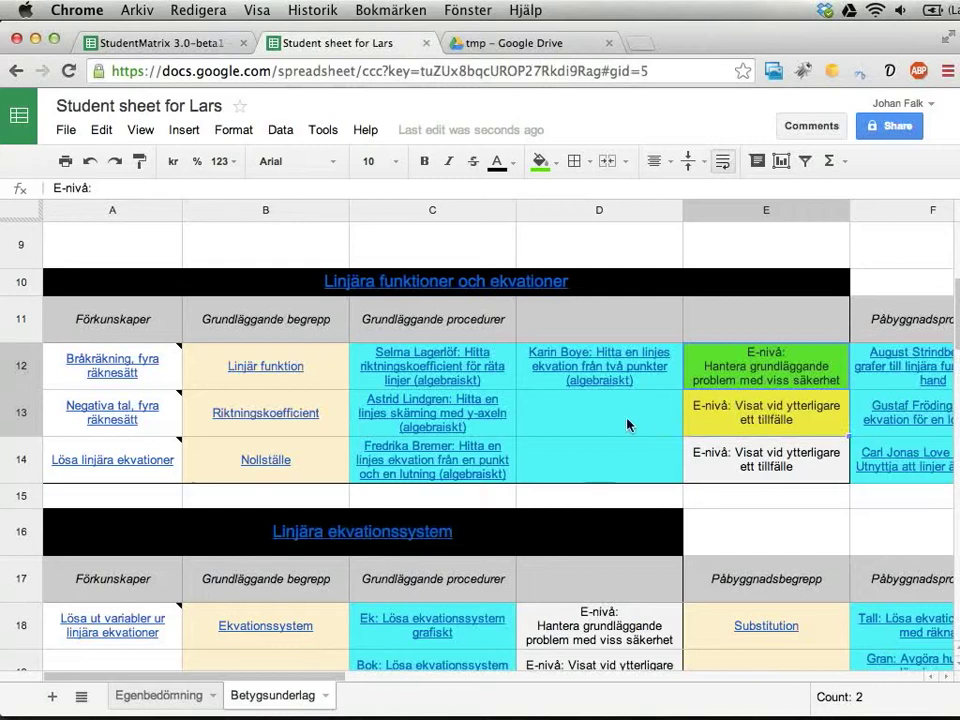
left_click(100, 40)
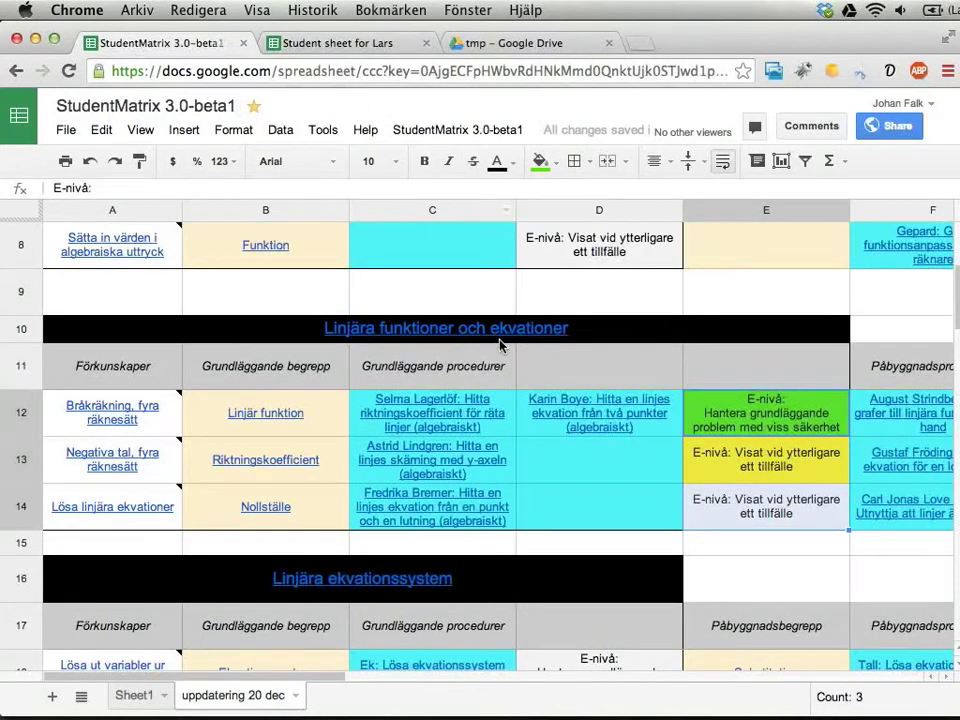
left_click(441, 131)
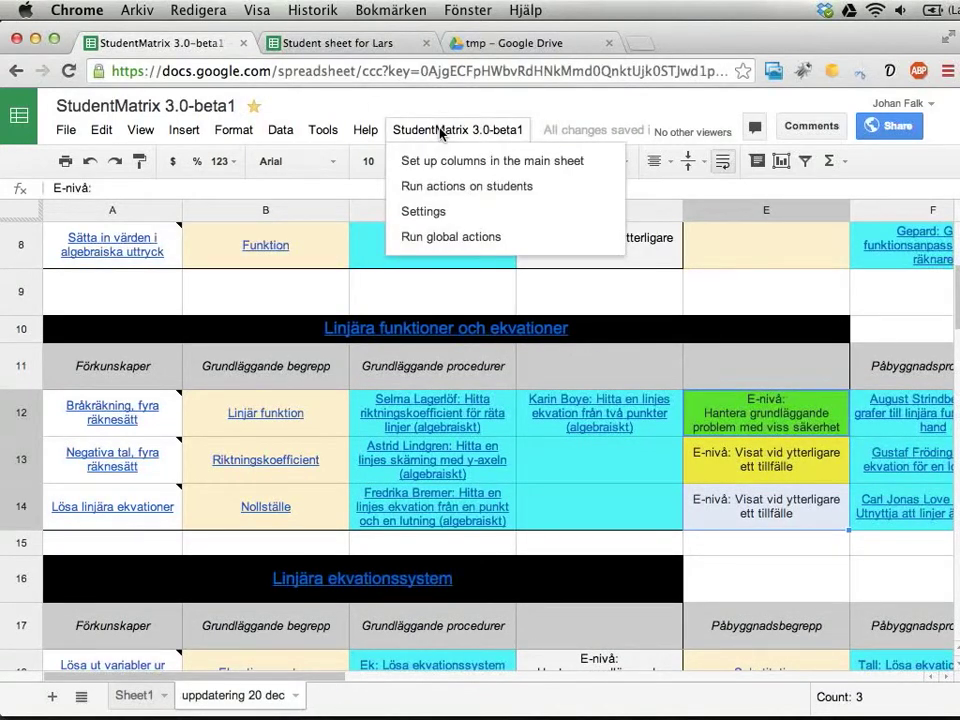
left_click(440, 186)
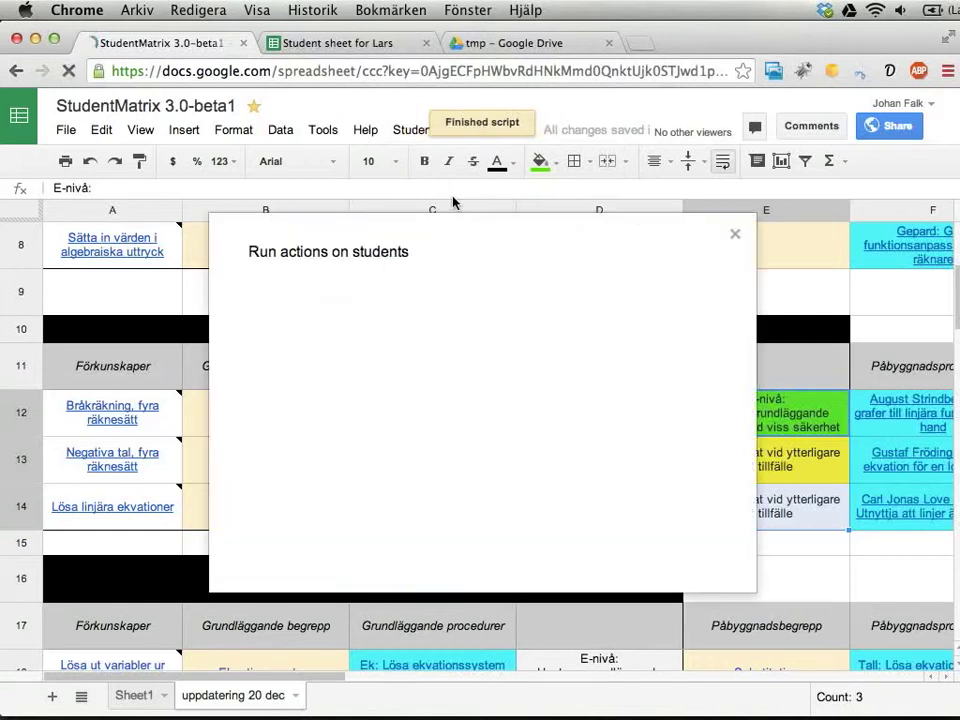
left_click(347, 289)
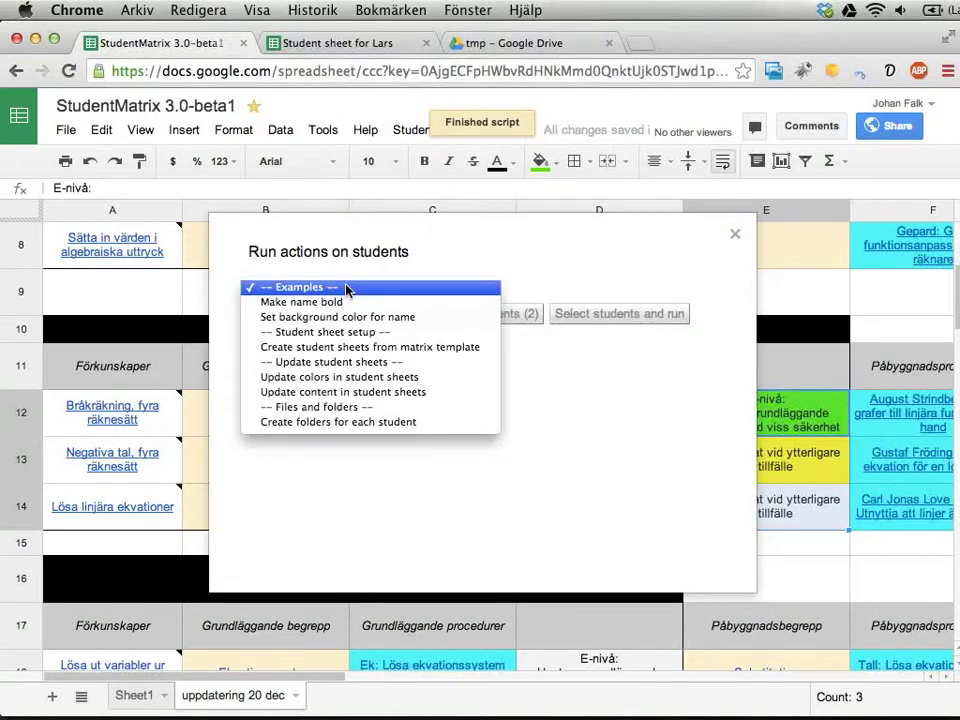
left_click(321, 392)
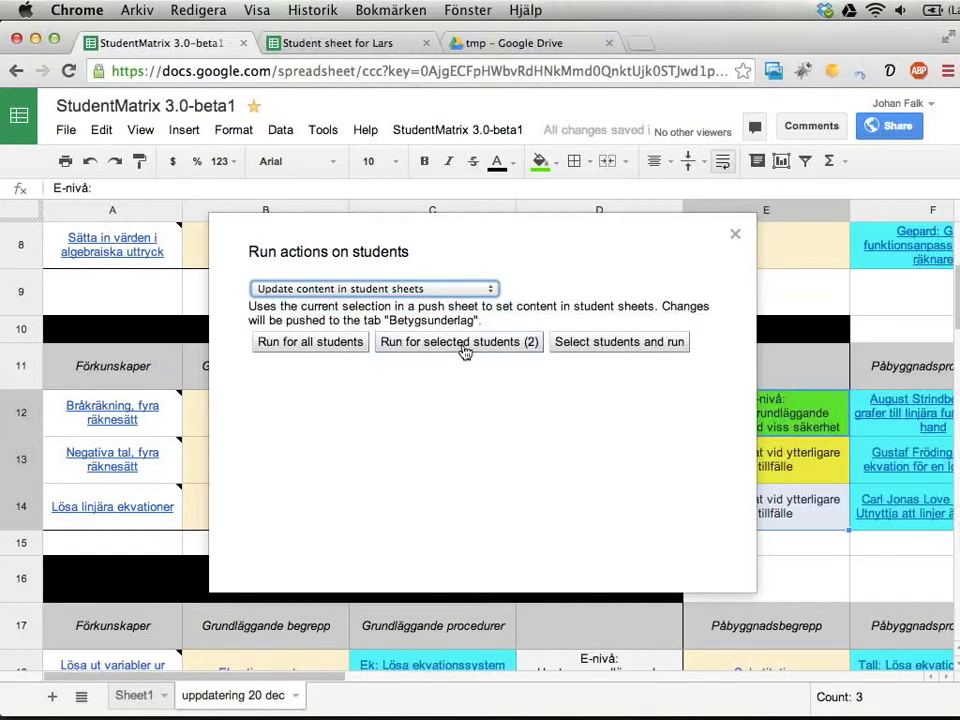
left_click(464, 346)
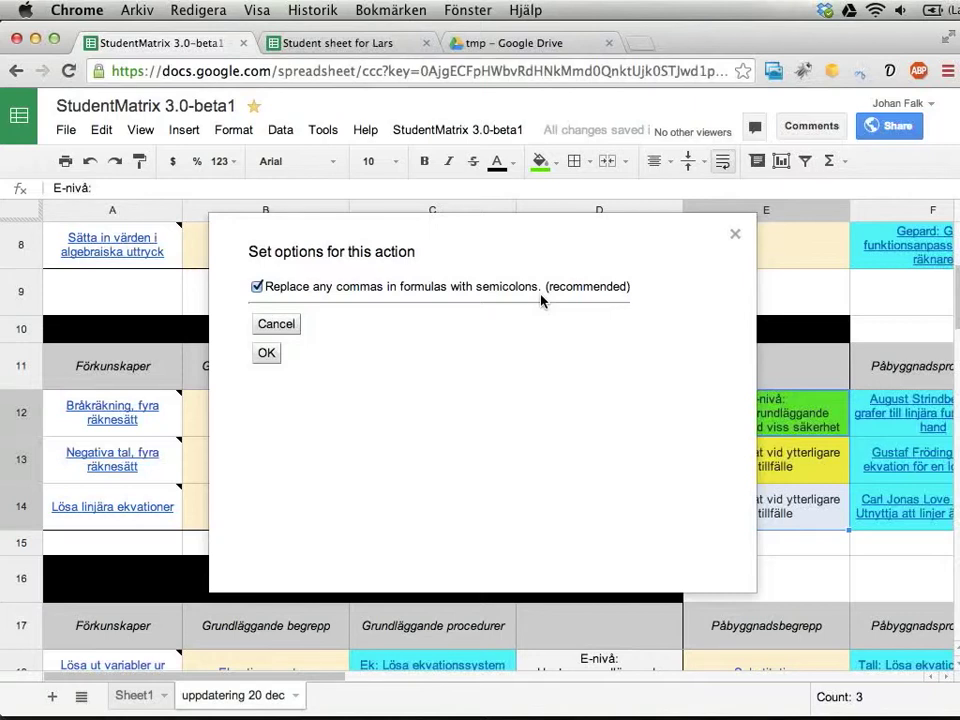
left_click(278, 324)
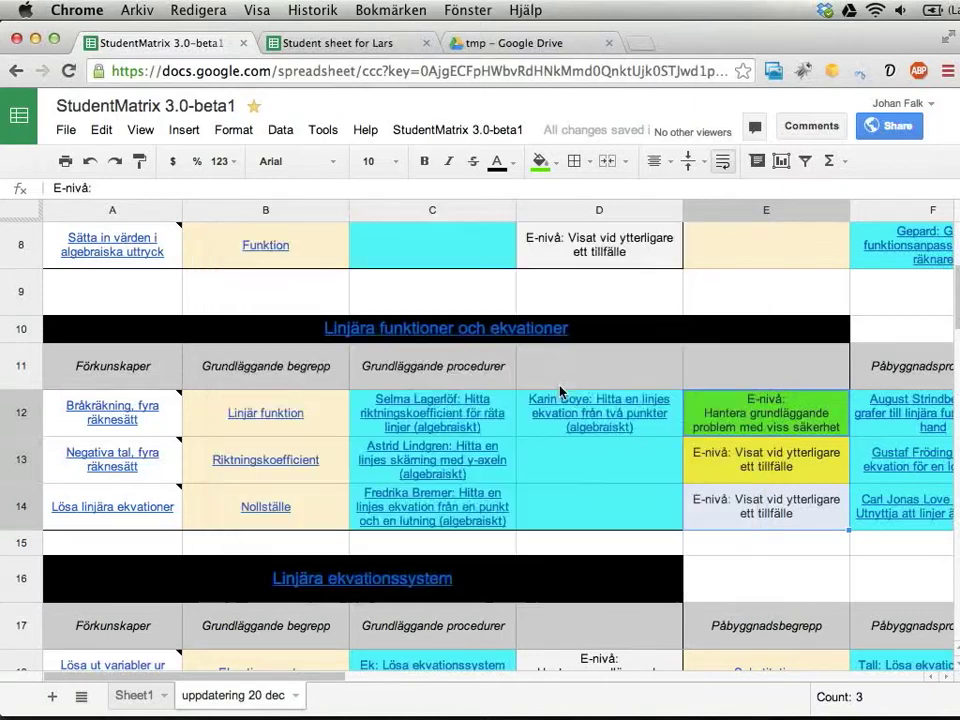
left_click(765, 450)
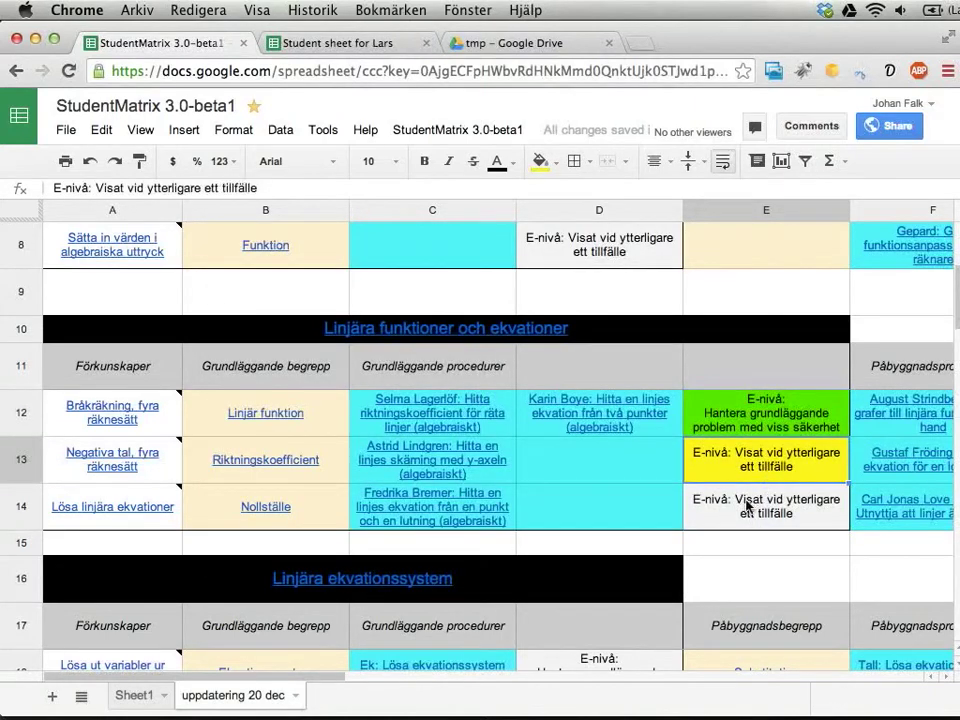
left_click_drag(740, 412, 733, 423)
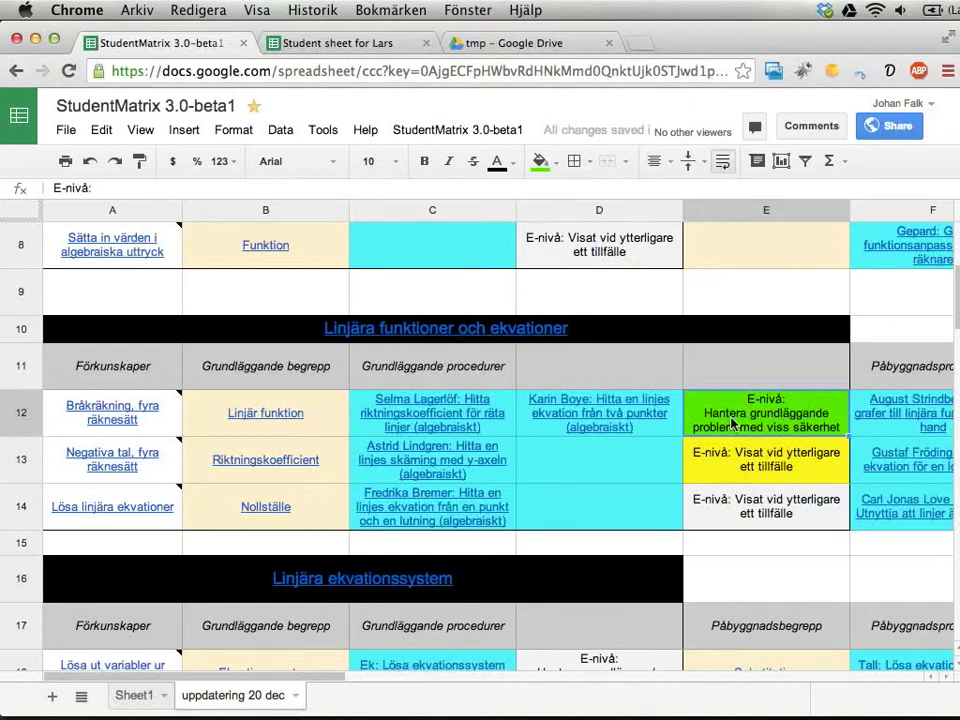
left_click(346, 43)
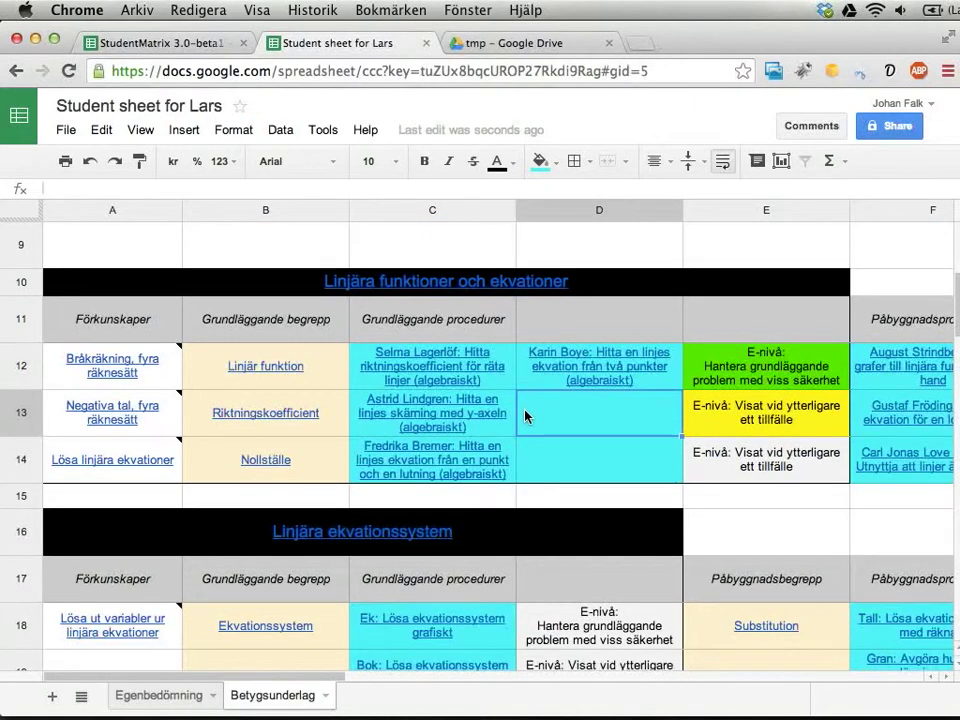
left_click(153, 45)
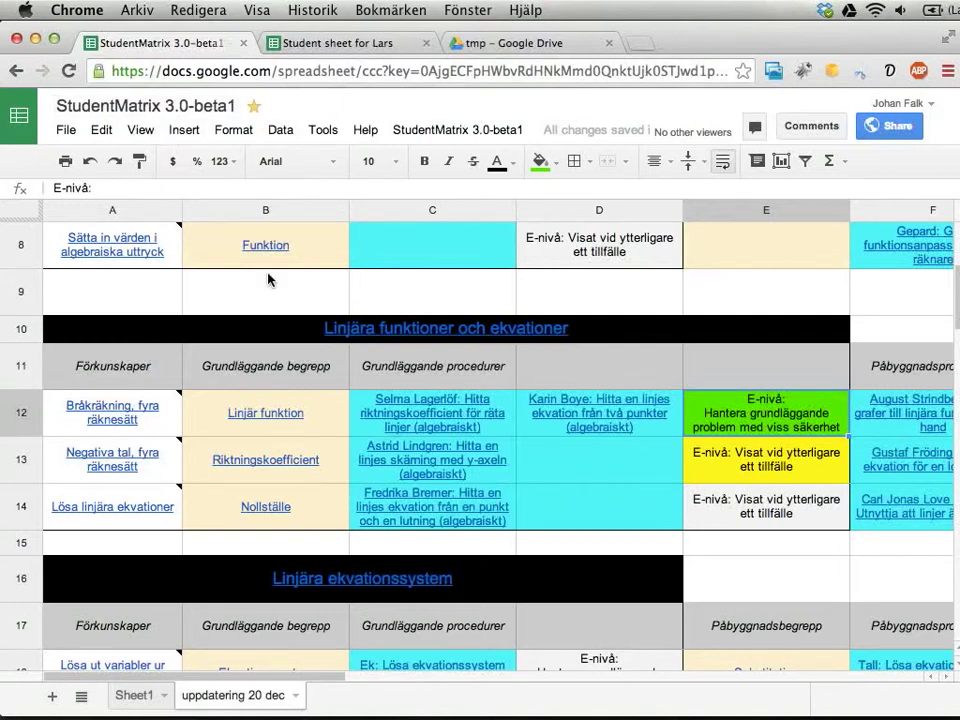
left_click(183, 131)
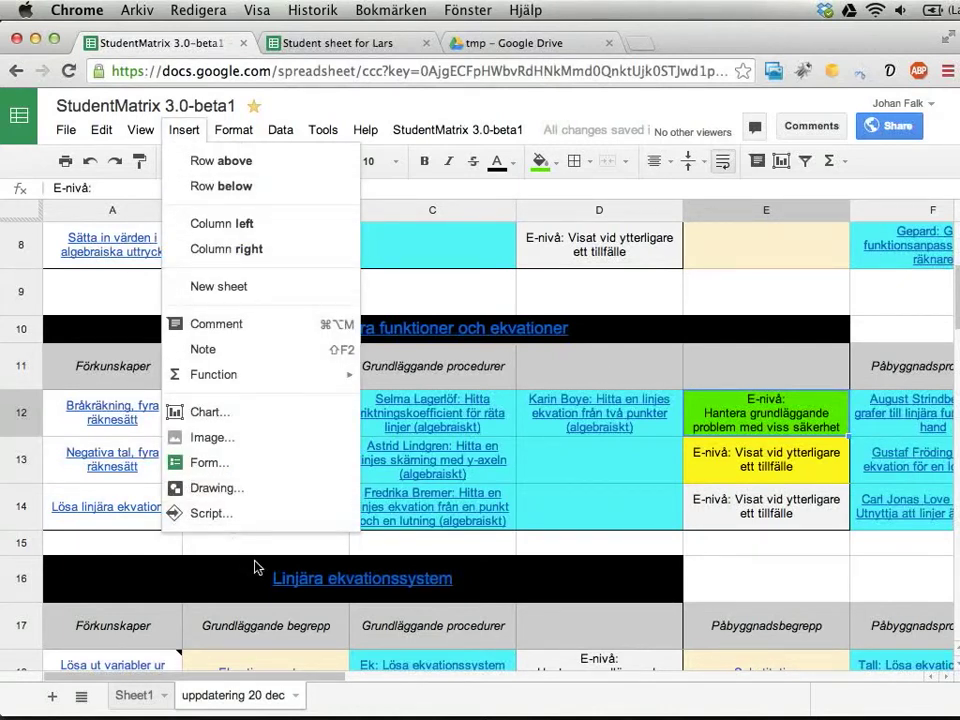
left_click(586, 507)
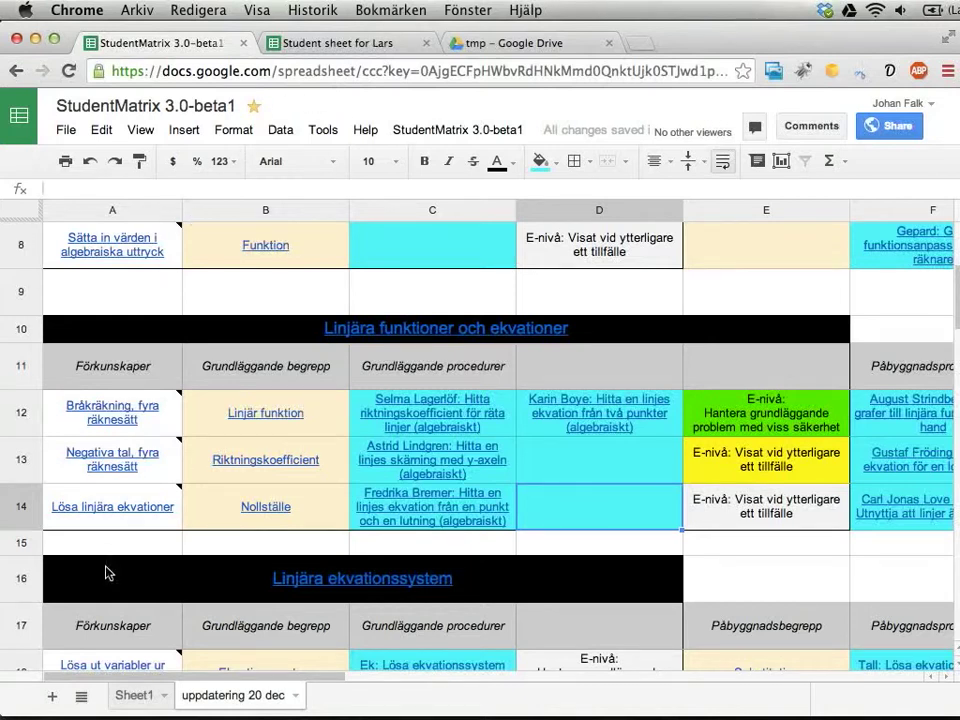
- Switch to Sheet1 and scroll across its Student sheet ID and URL columns
left_click(126, 696)
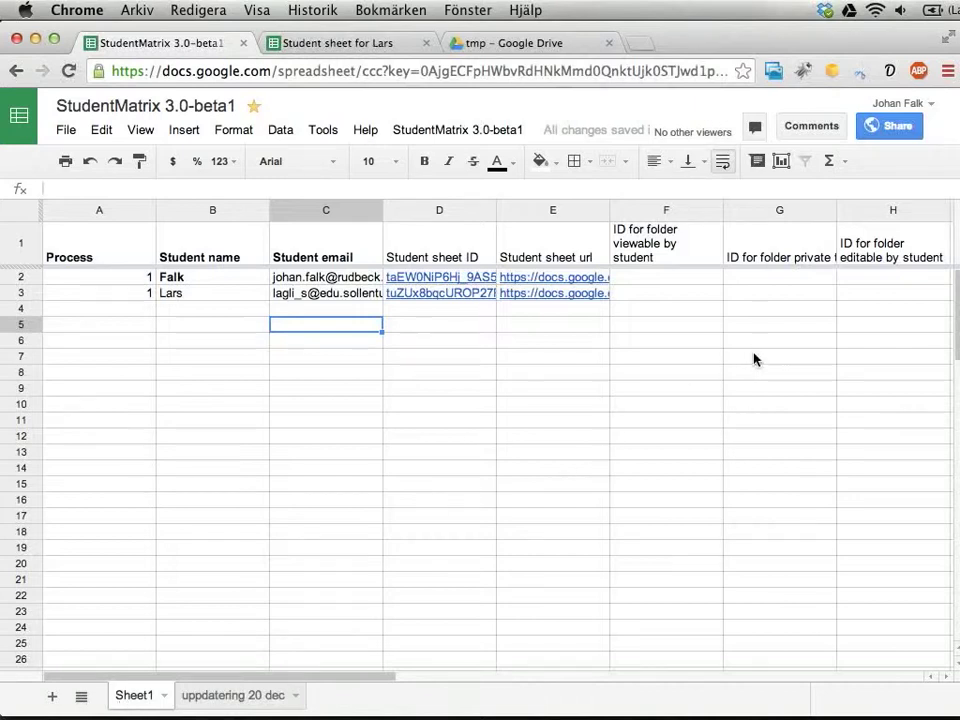
scroll(755, 359, "right", 2)
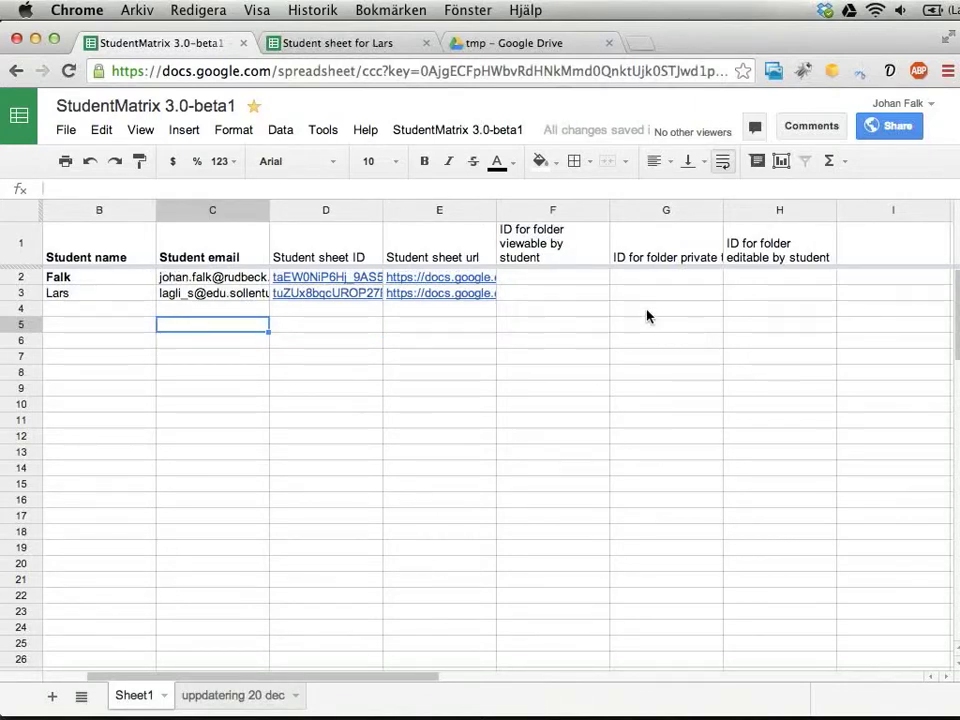
scroll(644, 321, "left", 2)
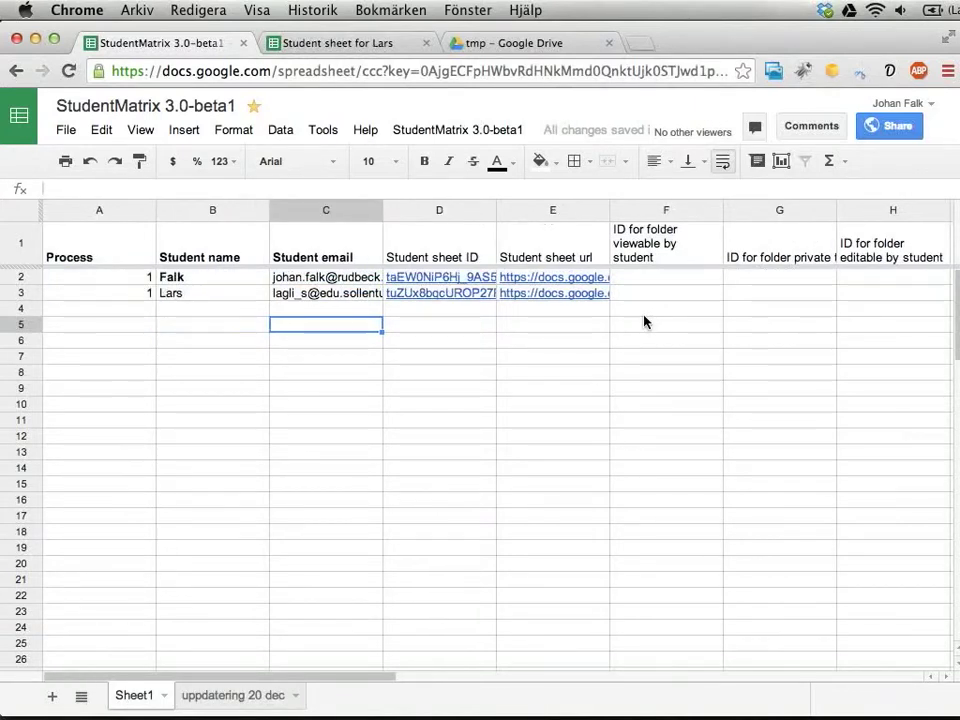